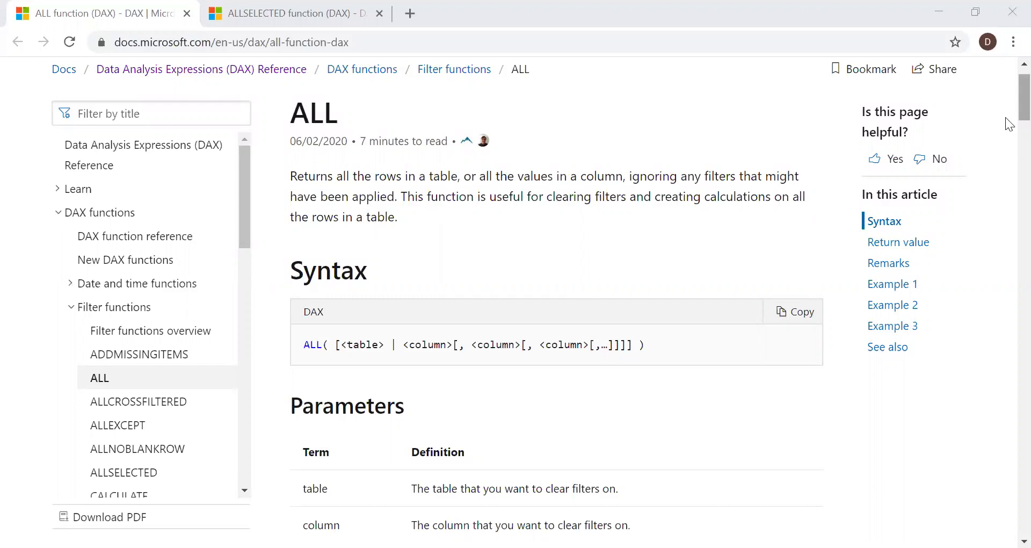
# Read the ALL function's description, syntax and parameters on its documentation page.
pyautogui.scroll(-1, 1009, 118)
pyautogui.scroll(1, 1010, 119)
pyautogui.scroll(-1, 1008, 119)
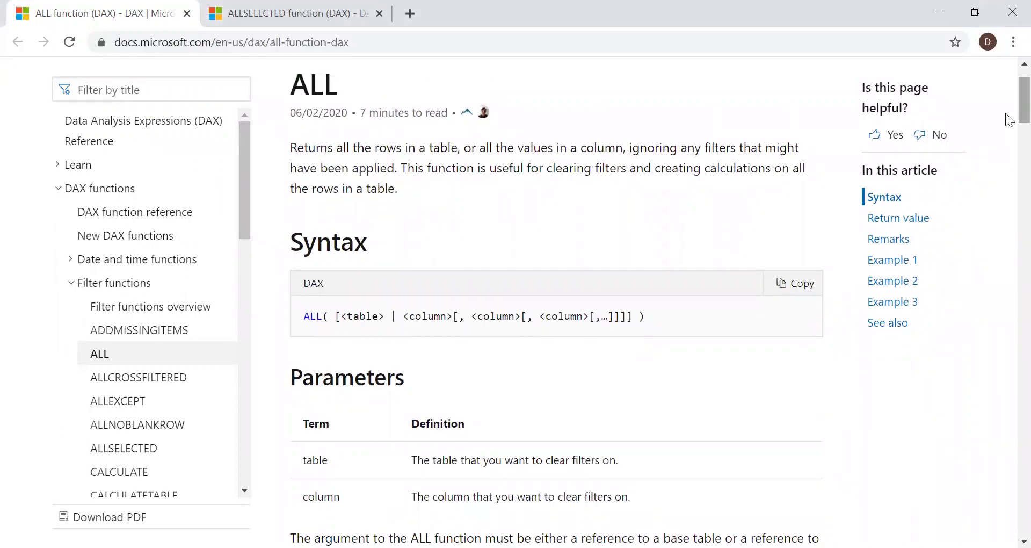
pyautogui.scroll(-1, 468, 176)
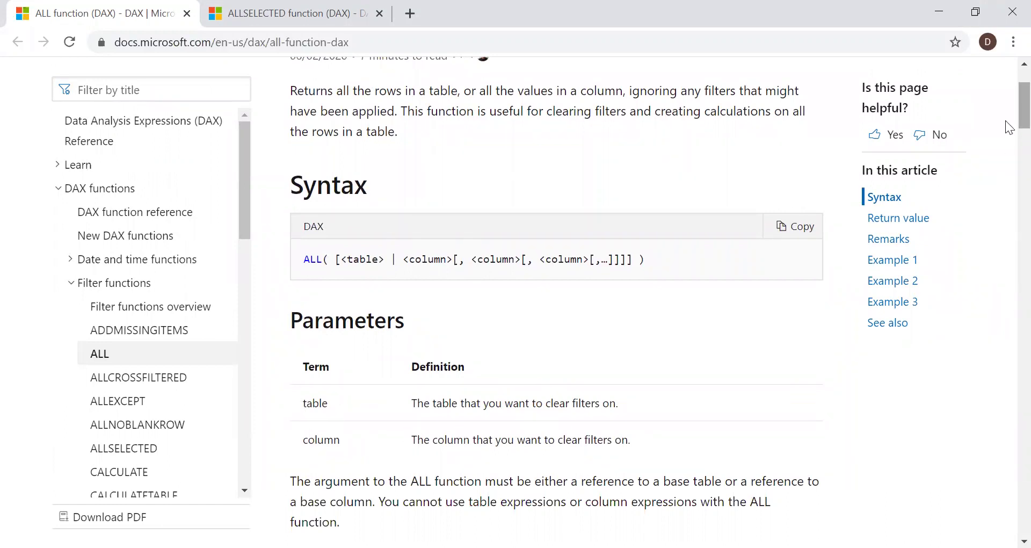
pyautogui.scroll(1, 1010, 121)
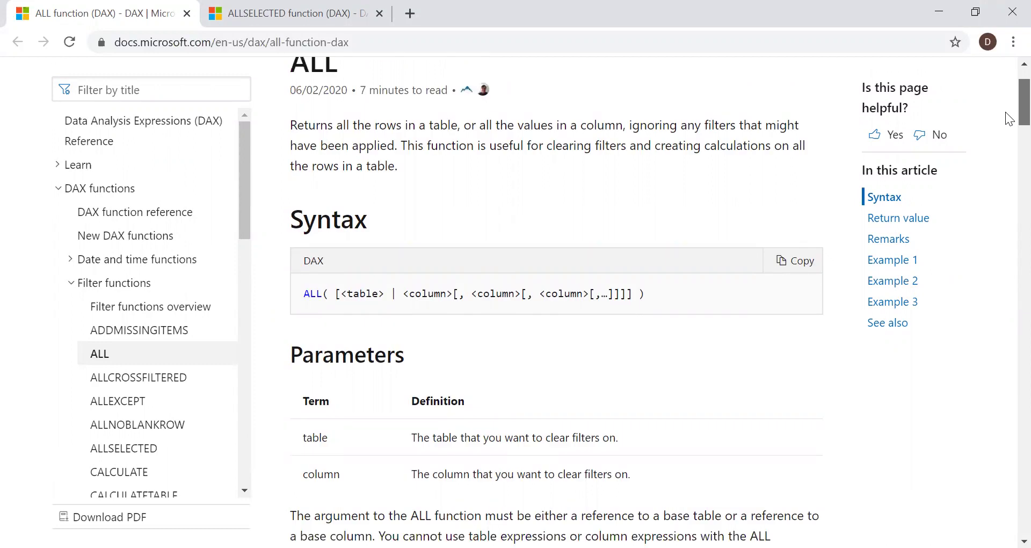
pyautogui.scroll(1, 1010, 118)
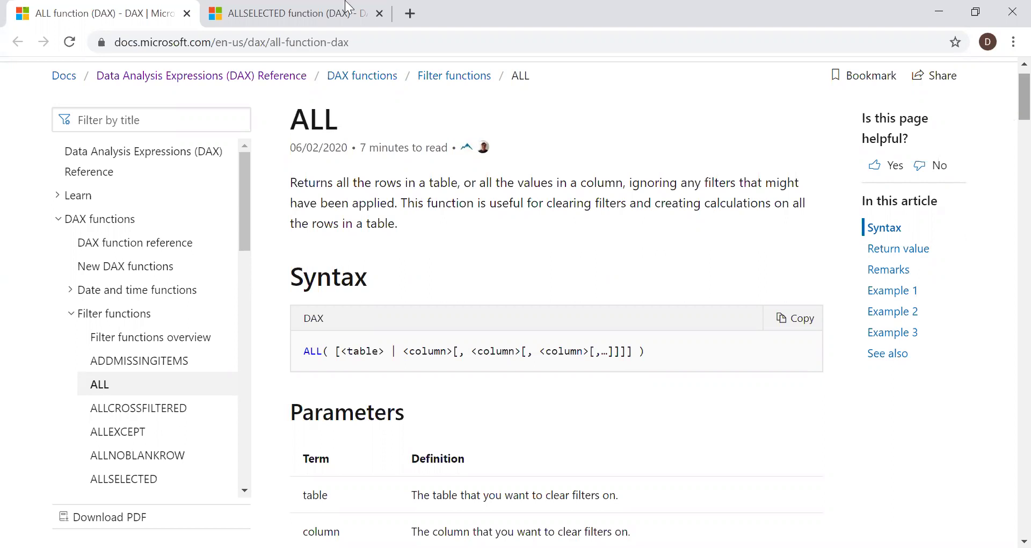
# Read the ALLSELECTED function's documentation, highlighting the parts about removing context filters, keeping explicit filters and obtaining visual totals.
pyautogui.click(275, 17)
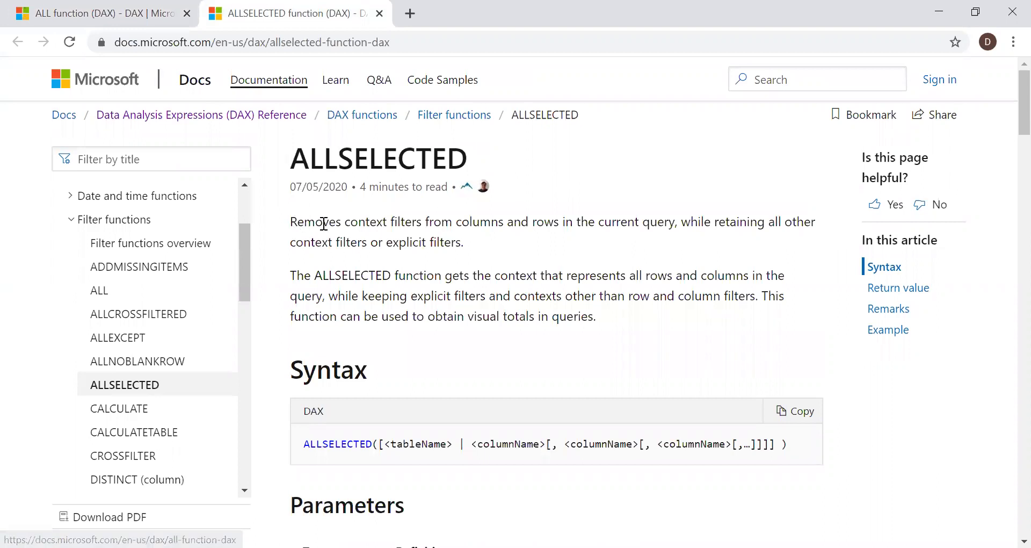
pyautogui.moveTo(355, 223); pyautogui.dragTo(617, 224)
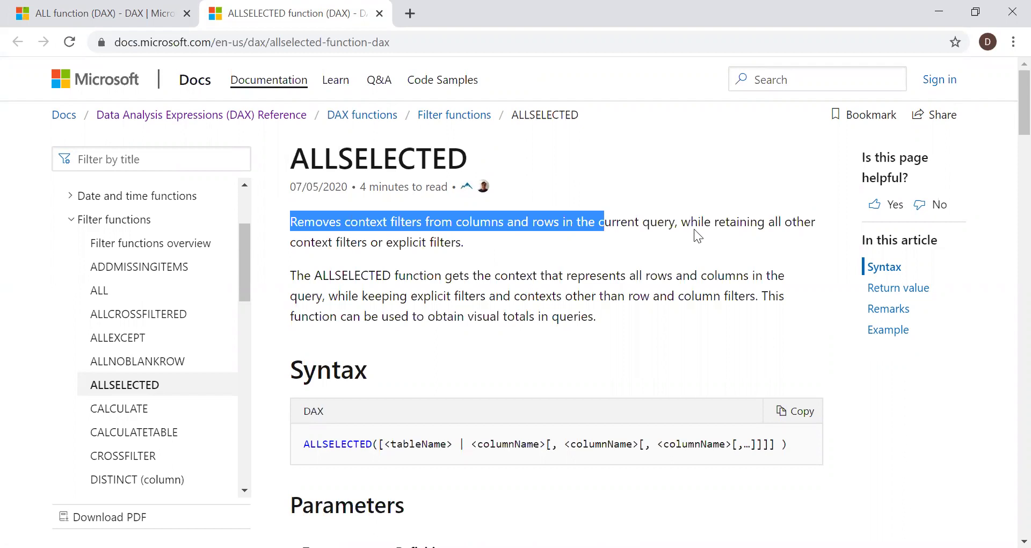
pyautogui.moveTo(697, 236); pyautogui.dragTo(697, 232)
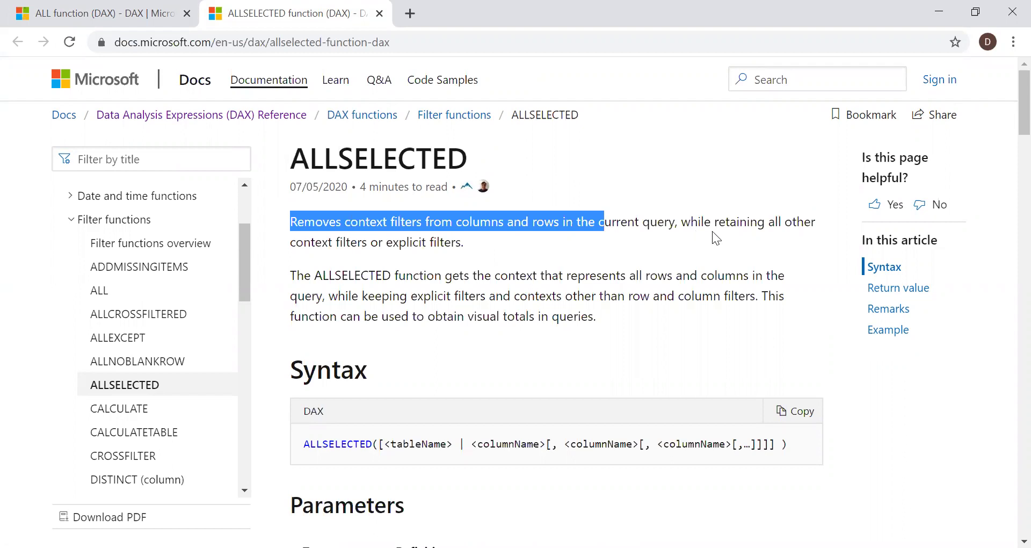
pyautogui.click(366, 244)
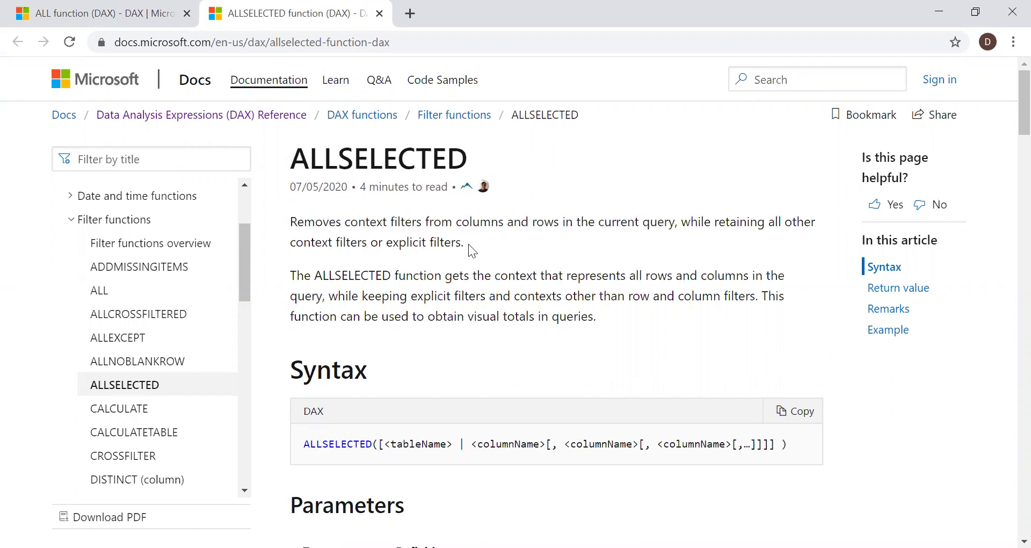
pyautogui.moveTo(469, 246); pyautogui.dragTo(357, 243)
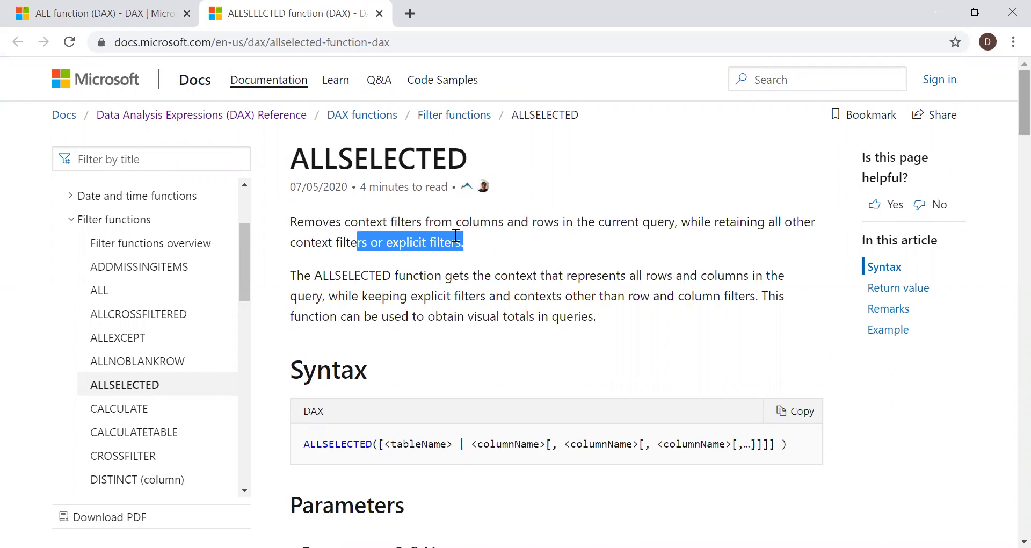
pyautogui.scroll(-1, 486, 263)
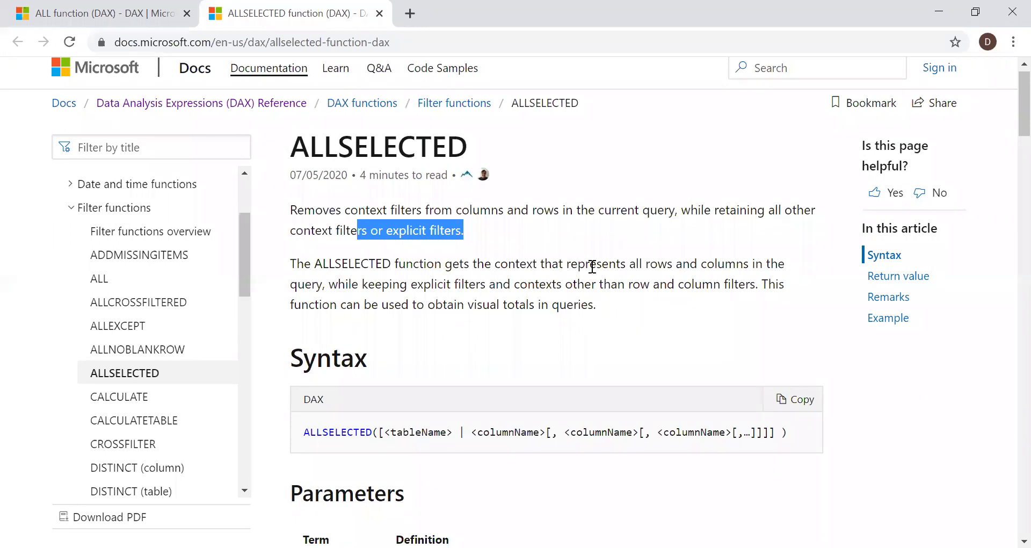
pyautogui.scroll(-1, 592, 267)
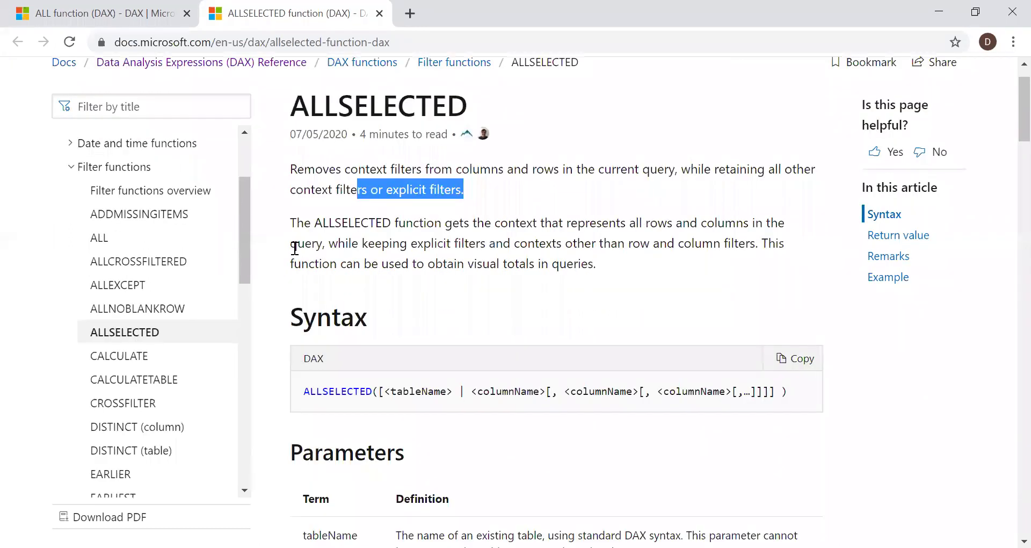
pyautogui.moveTo(425, 264); pyautogui.dragTo(596, 263)
pyautogui.moveTo(1006, 119); pyautogui.dragTo(1006, 115)
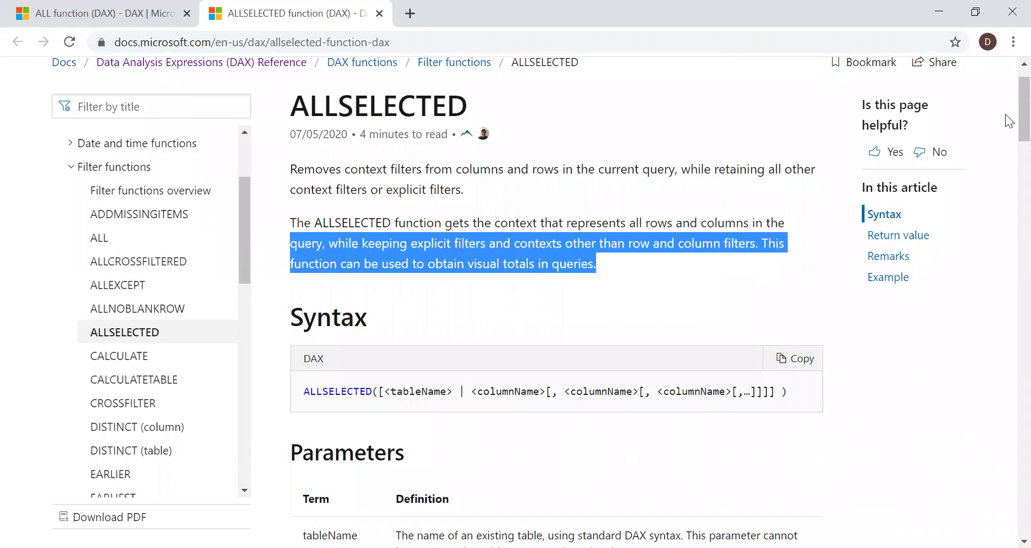
# Look through the syntax, parameters and return value sections of the ALLSELECTED article.
pyautogui.scroll(-1, 1008, 128)
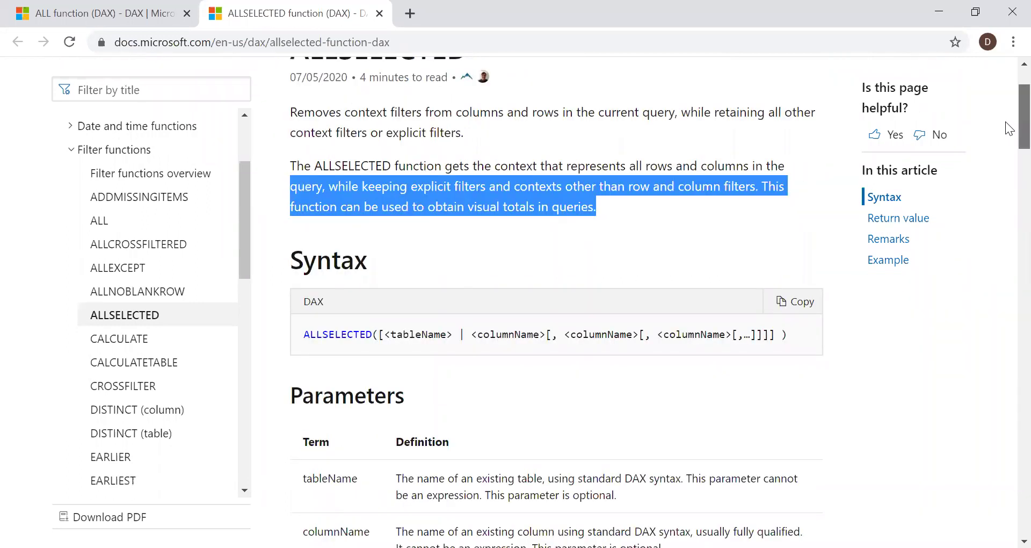
pyautogui.scroll(-1, 344, 317)
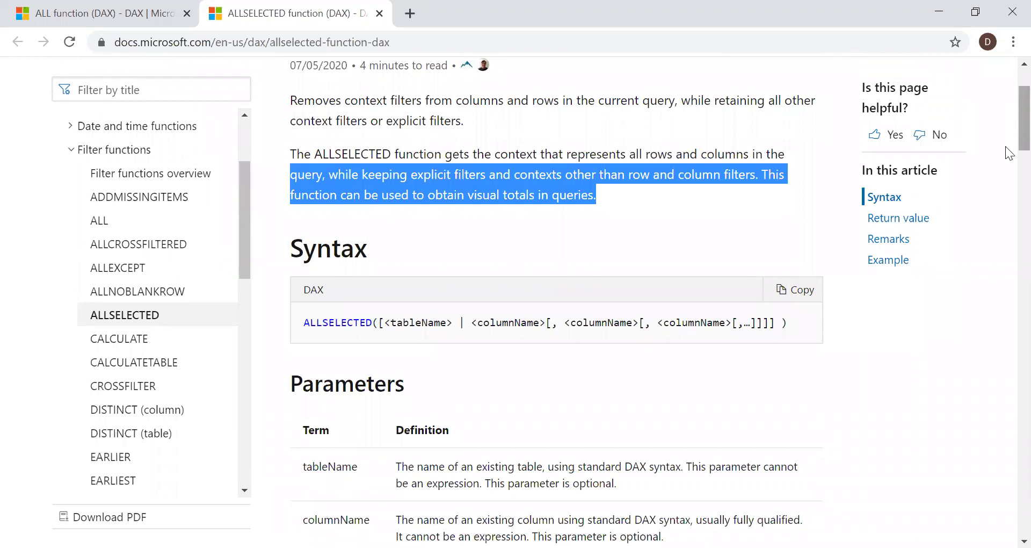
pyautogui.scroll(-3, 1010, 137)
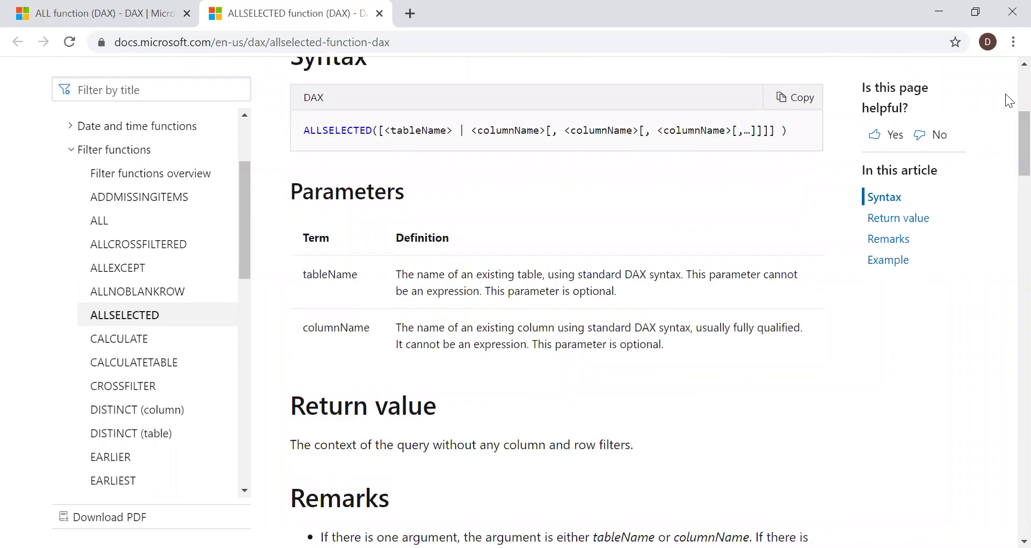
pyautogui.scroll(5, 1009, 99)
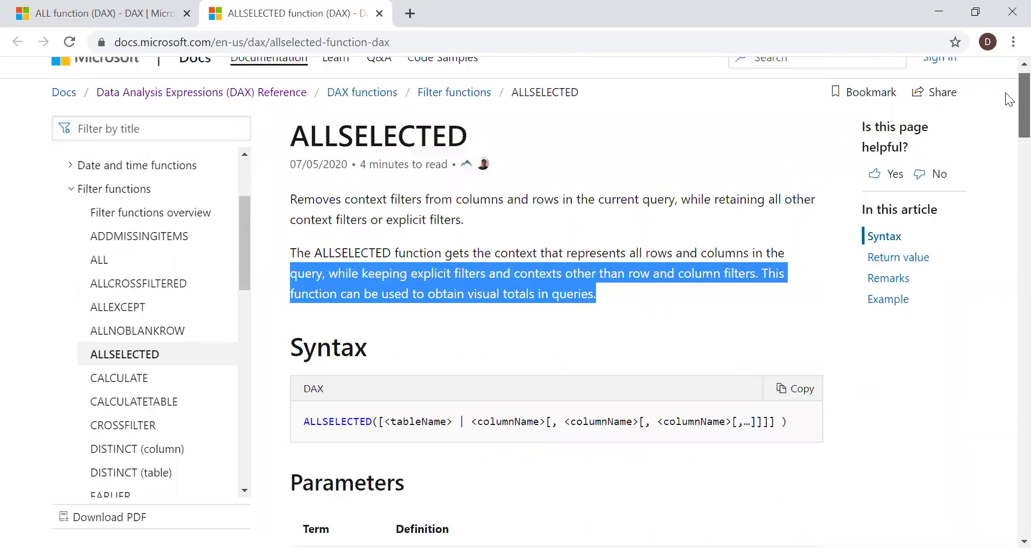
pyautogui.scroll(1, 1009, 99)
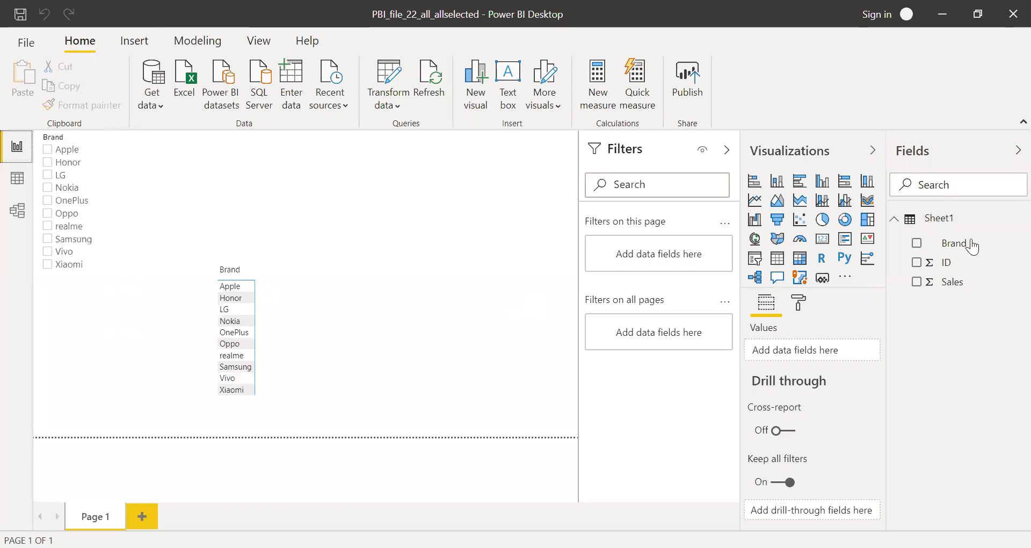
# Switch to the Power BI Desktop report and inspect the Brand slicer and the matrix's assigned fields.
pyautogui.click(91, 147)
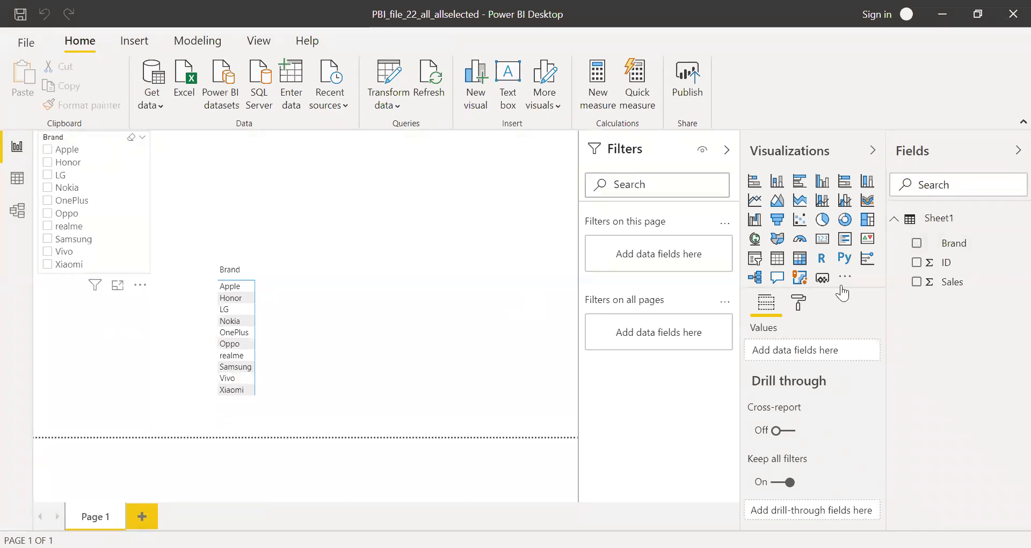
pyautogui.click(312, 264)
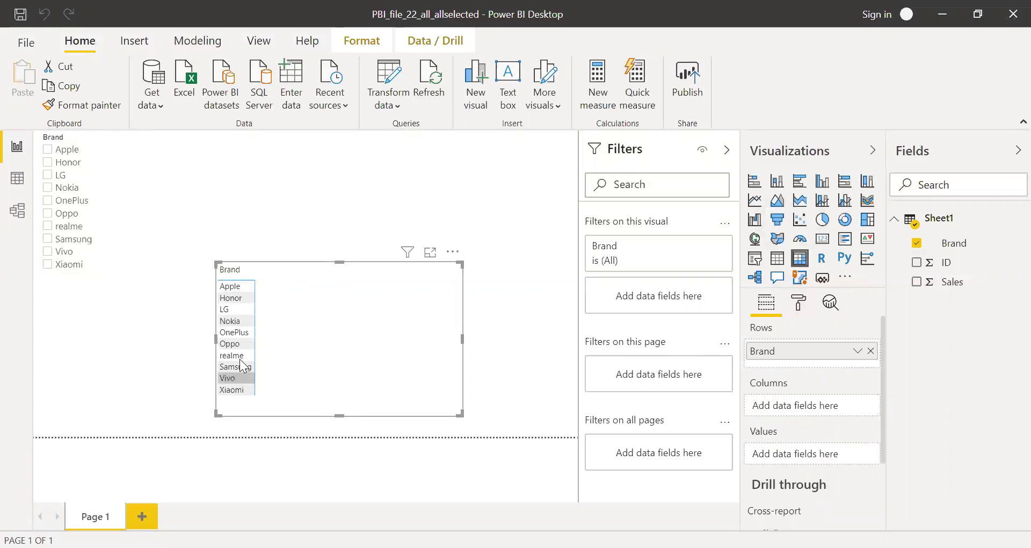
pyautogui.click(515, 358)
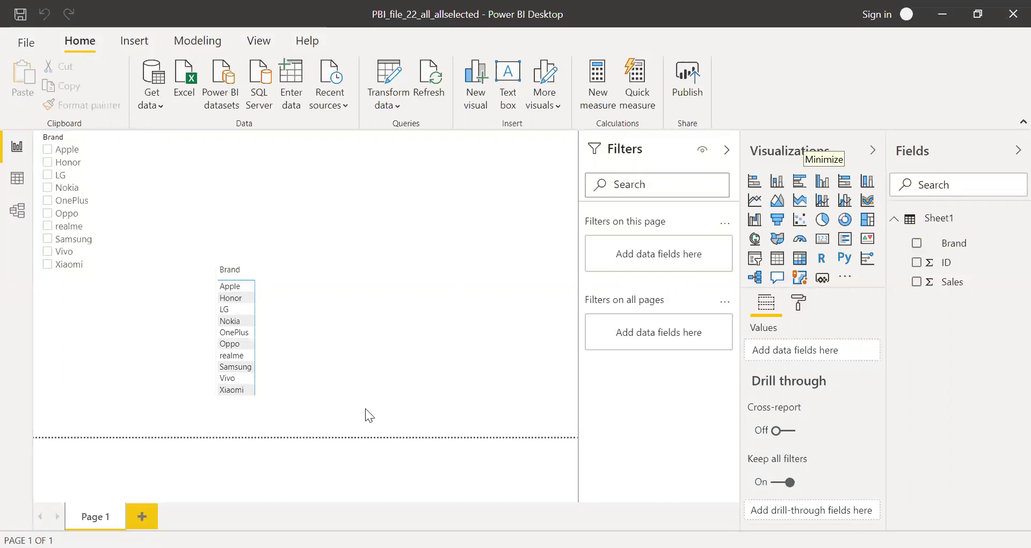
# With the Brand matrix selected, start a new measure named SUMOFSALES.
pyautogui.click(444, 400)
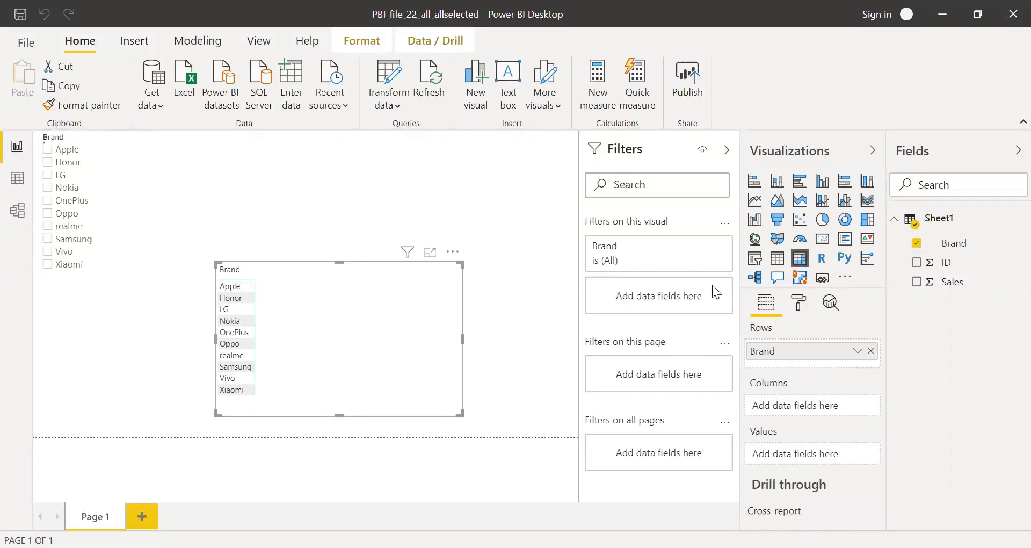
pyautogui.click(607, 92)
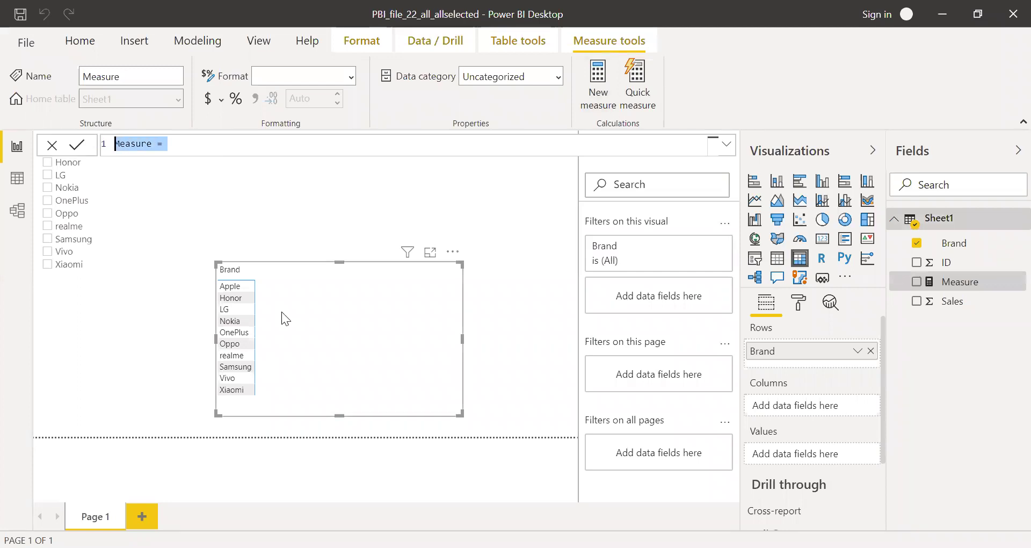
pyautogui.write('SUMOFS')
pyautogui.press('BackSpace')
pyautogui.press('BackSpace')
pyautogui.press('BackSpace')
pyautogui.write('OFSALES = s')
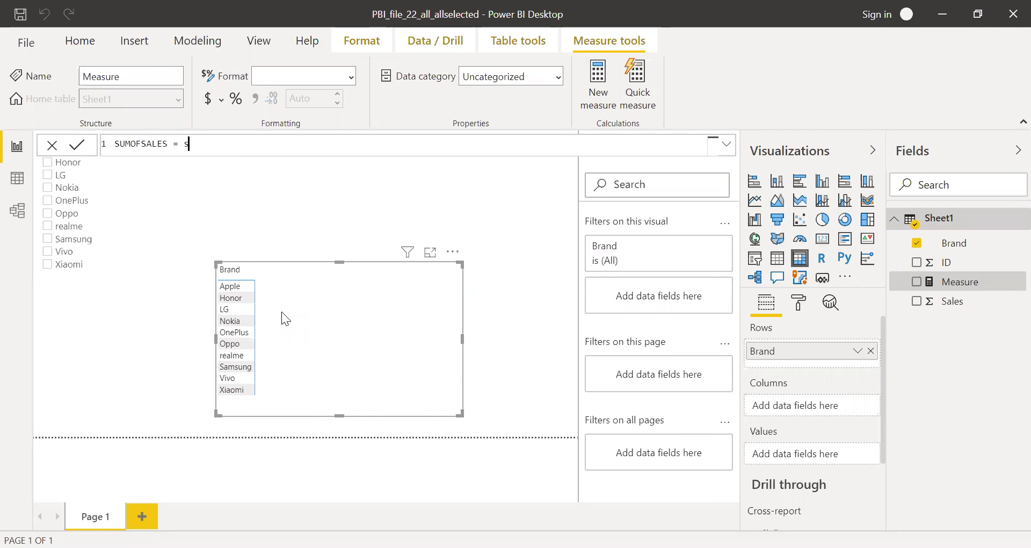
# Define the measure as SUM(Sheet1[Sales]) and add it to the Brand matrix's values.
pyautogui.write('um')
pyautogui.press('Tab')
pyautogui.press('Down')
pyautogui.press('Down')
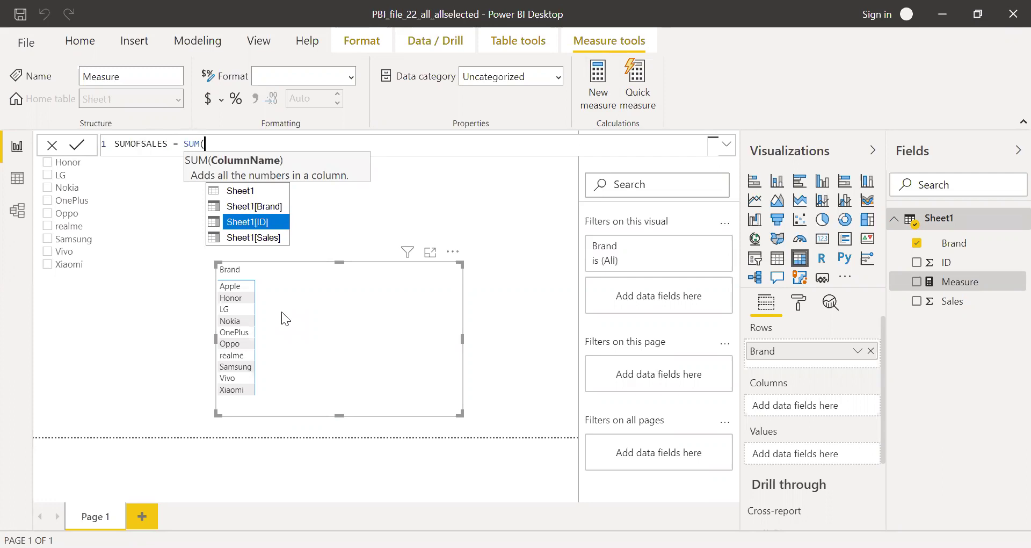
pyautogui.press('Down')
pyautogui.press('Tab')
pyautogui.write(')')
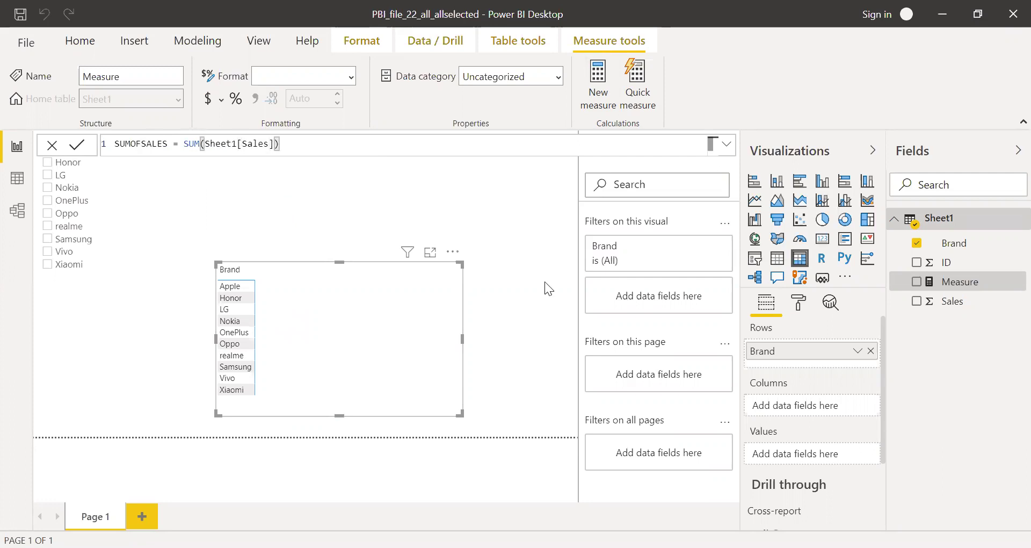
pyautogui.press('Return')
pyautogui.moveTo(851, 379); pyautogui.dragTo(805, 446)
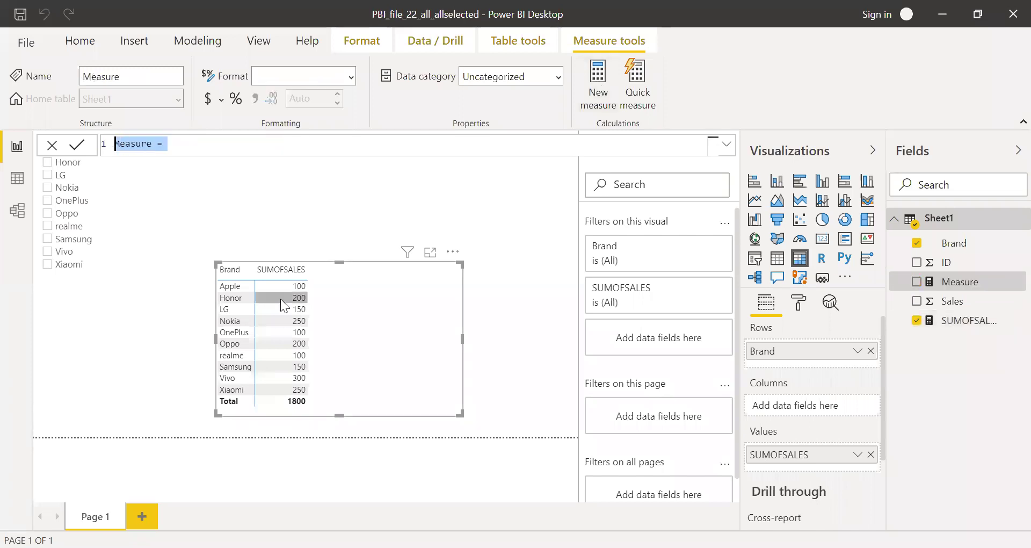
# Start another new measure named ALL_SUMOFSALES.
pyautogui.write('all')
pyautogui.press('BackSpace')
pyautogui.press('BackSpace')
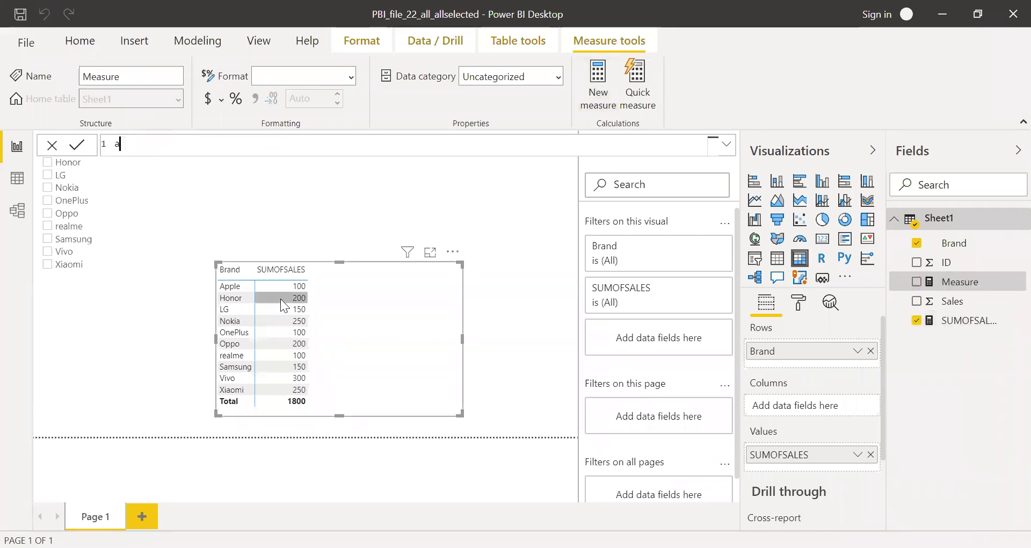
pyautogui.write('LL_SUMOFSALES =')
# Begin the ALL_SUMOFSALES formula with CALCULATE, using [SUMOFSALES] as its expression.
pyautogui.write('cal')
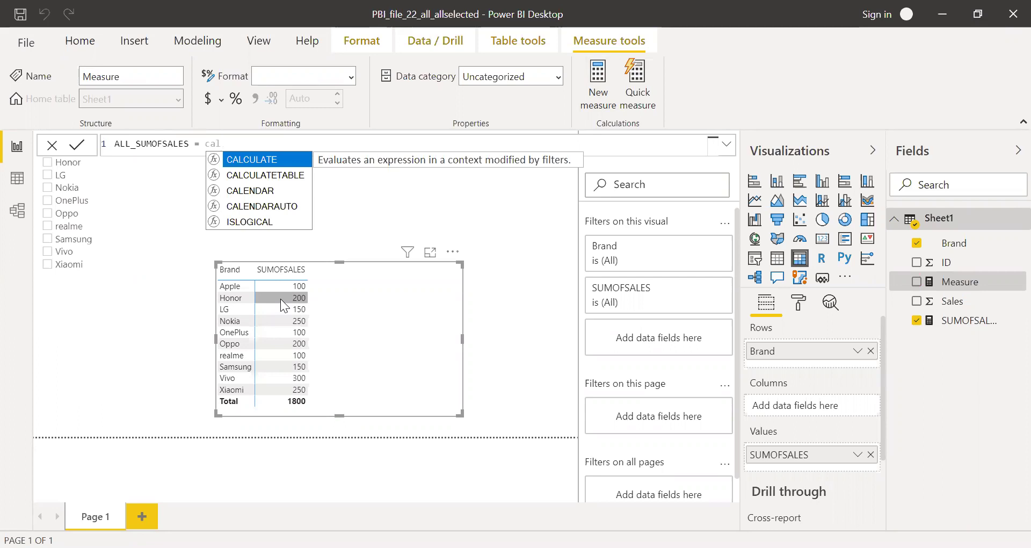
pyautogui.press('Tab')
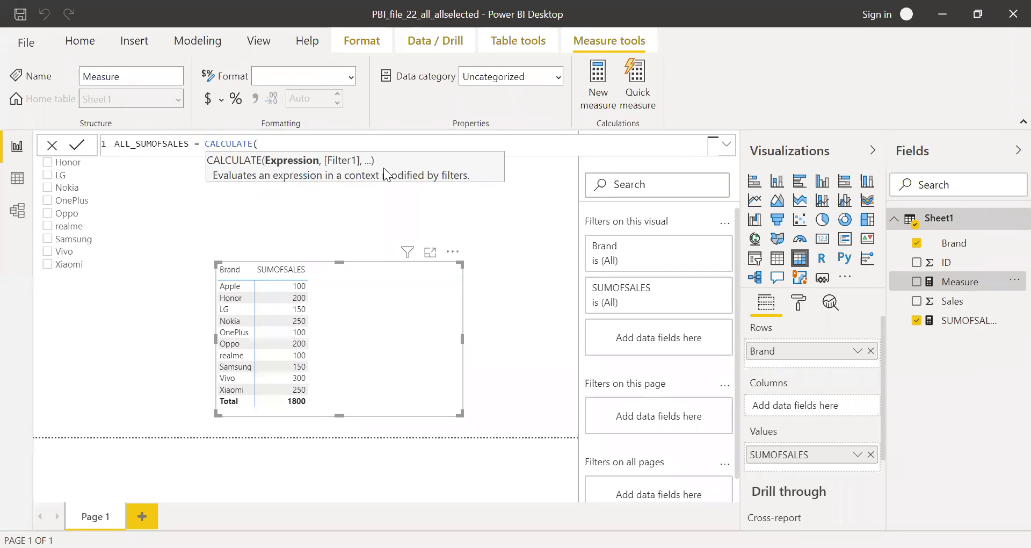
pyautogui.write('sum')
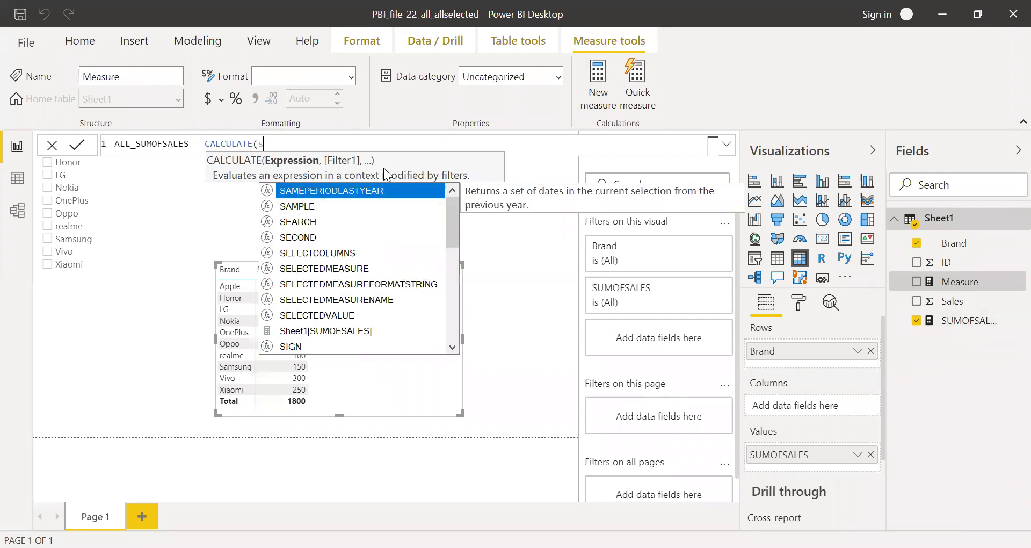
pyautogui.press('Down')
pyautogui.press('Down')
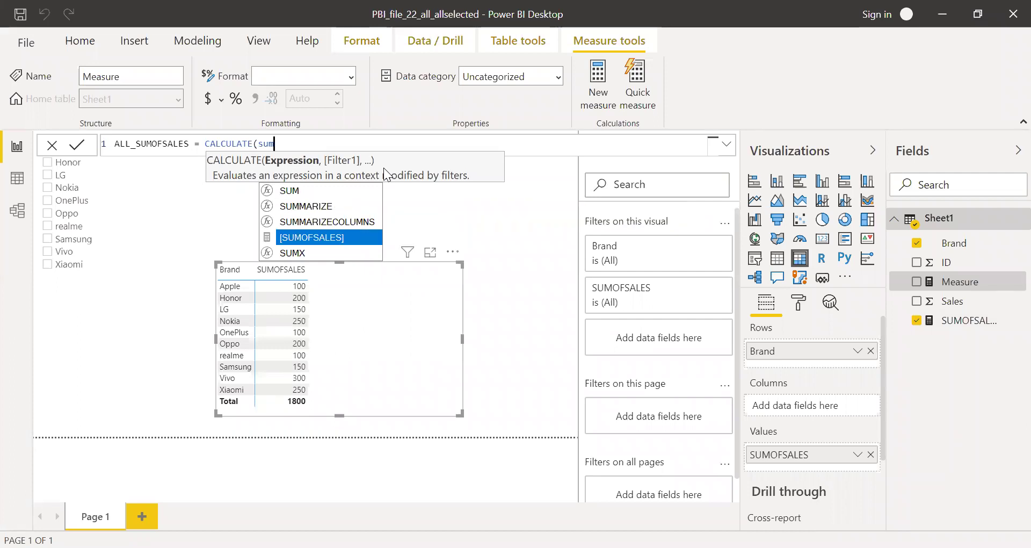
pyautogui.press('Tab')
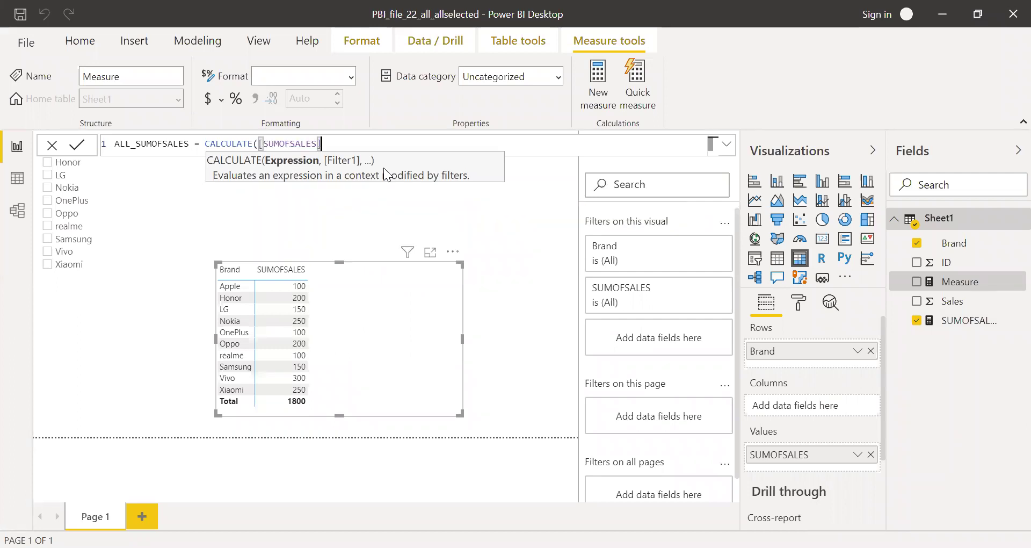
pyautogui.write(',')
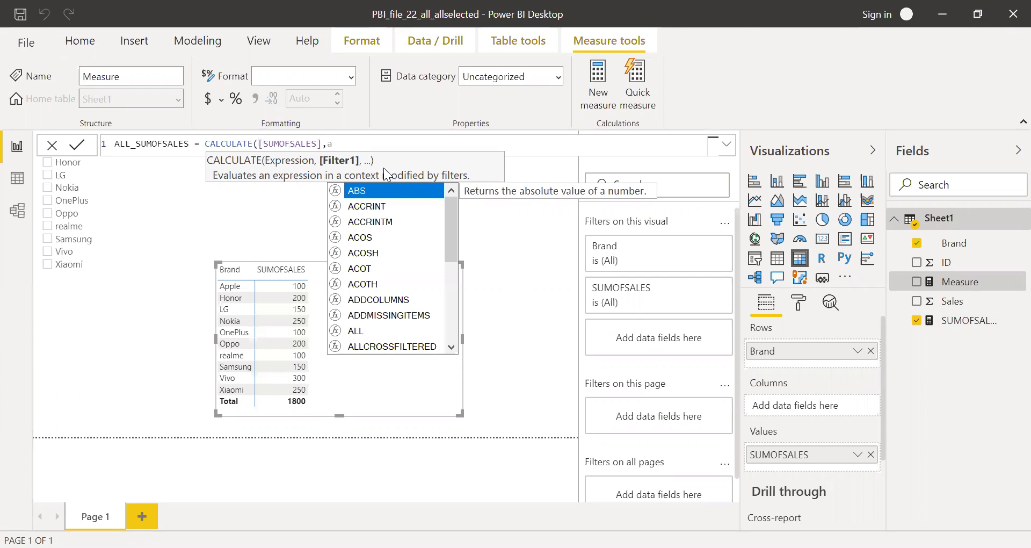
# Complete the ALL_SUMOFSALES formula with the filter ALL(Sheet1[Brand]) and add the measure to the Brand matrix's values.
pyautogui.write('ALL(')
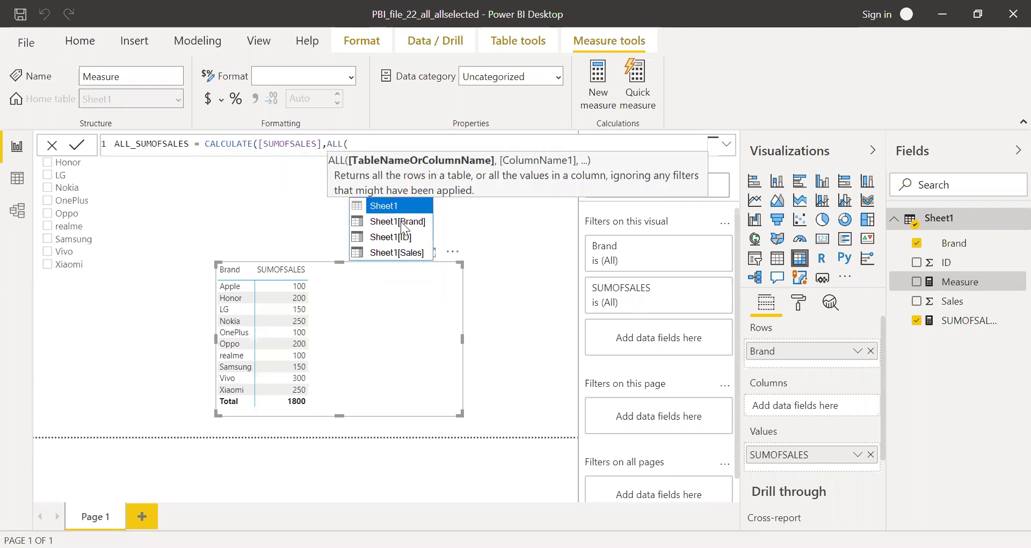
pyautogui.press('Down')
pyautogui.press('Tab')
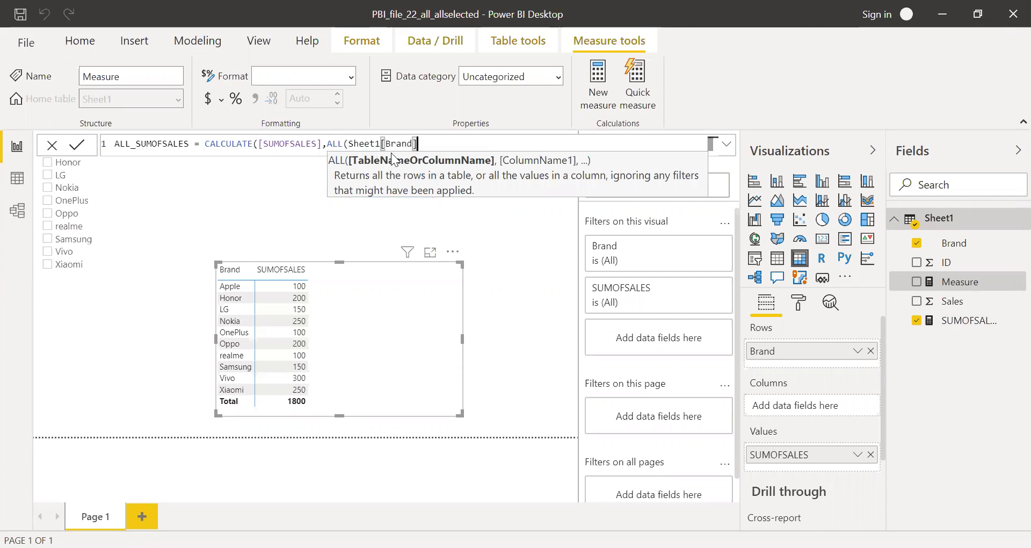
pyautogui.write('))')
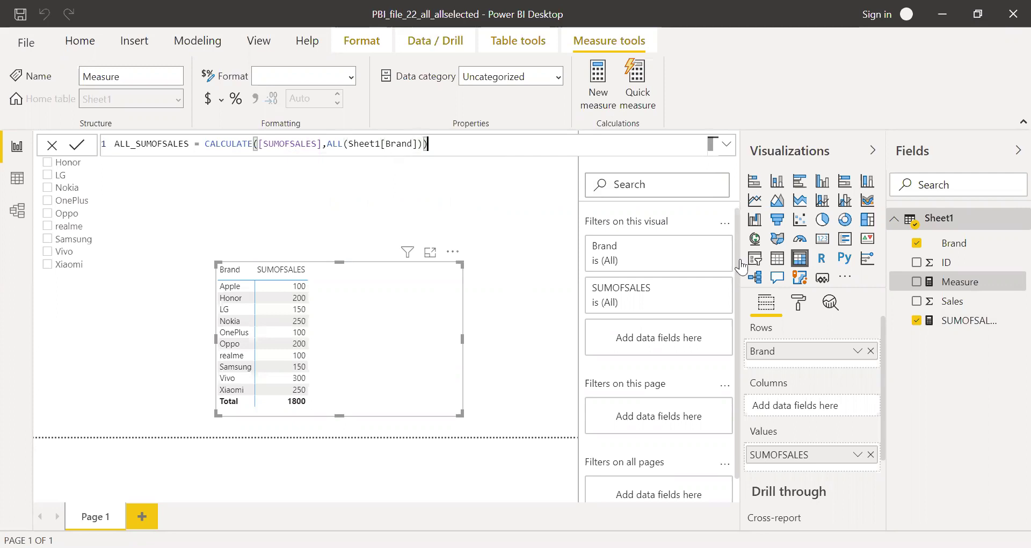
pyautogui.press('Return')
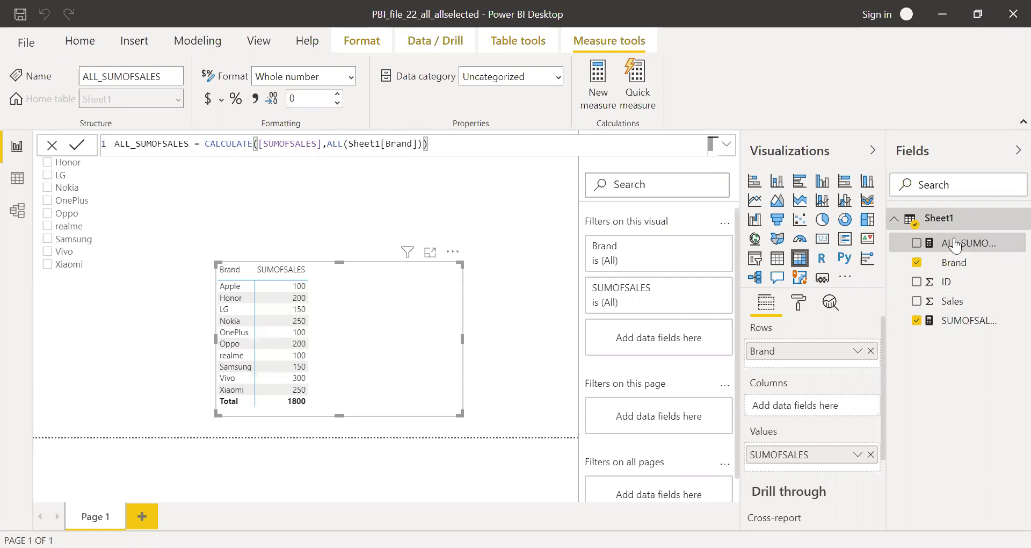
pyautogui.moveTo(814, 463); pyautogui.dragTo(811, 471)
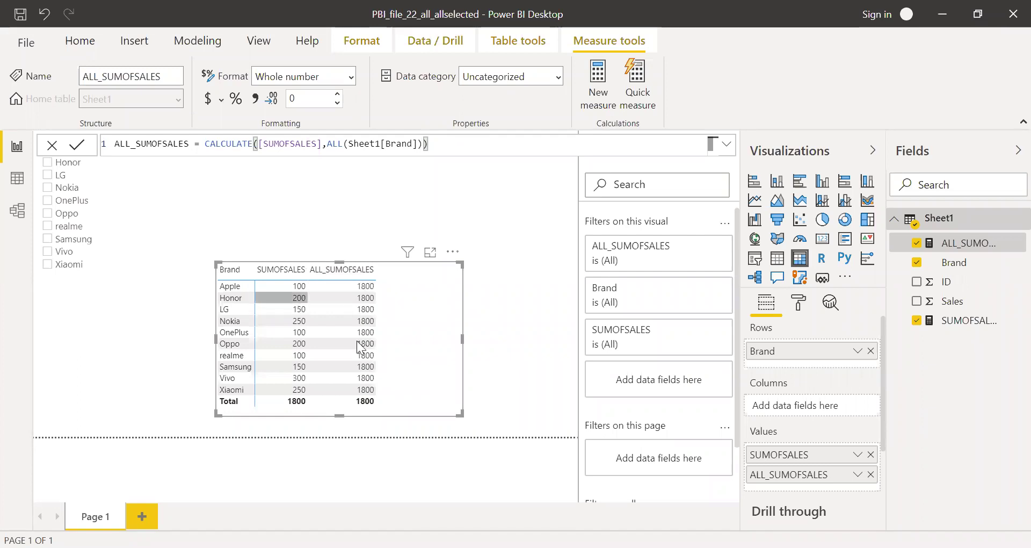
pyautogui.click(364, 271)
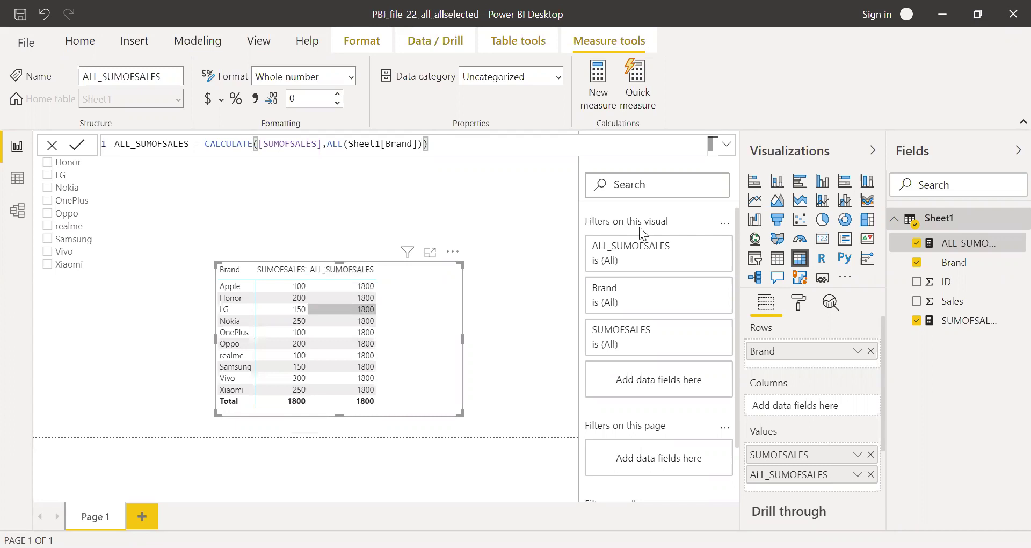
# Filter the matrix to Samsung with the Brand slicer, and clear the slicer selection after comparing the two measures.
pyautogui.click(52, 244)
pyautogui.click(48, 240)
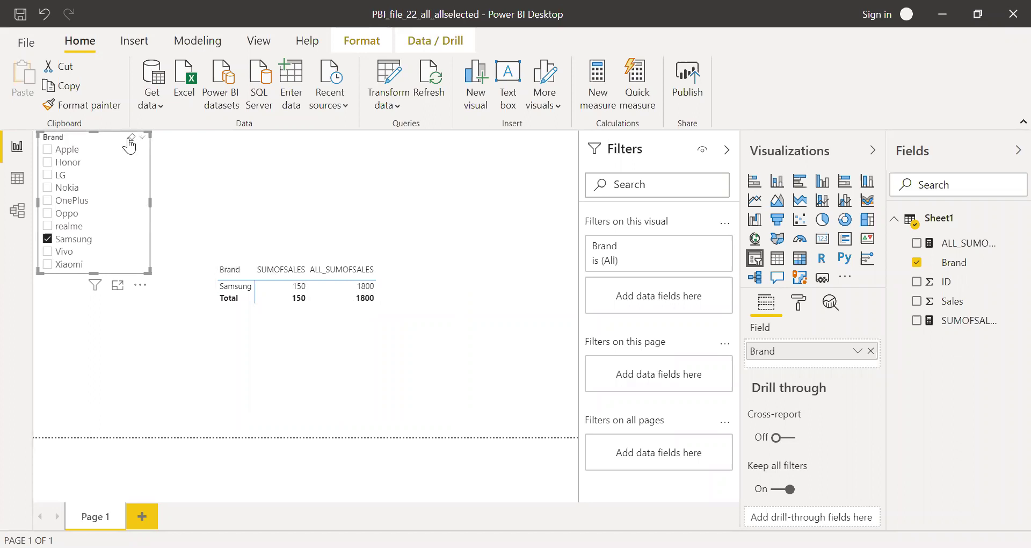
pyautogui.click(132, 138)
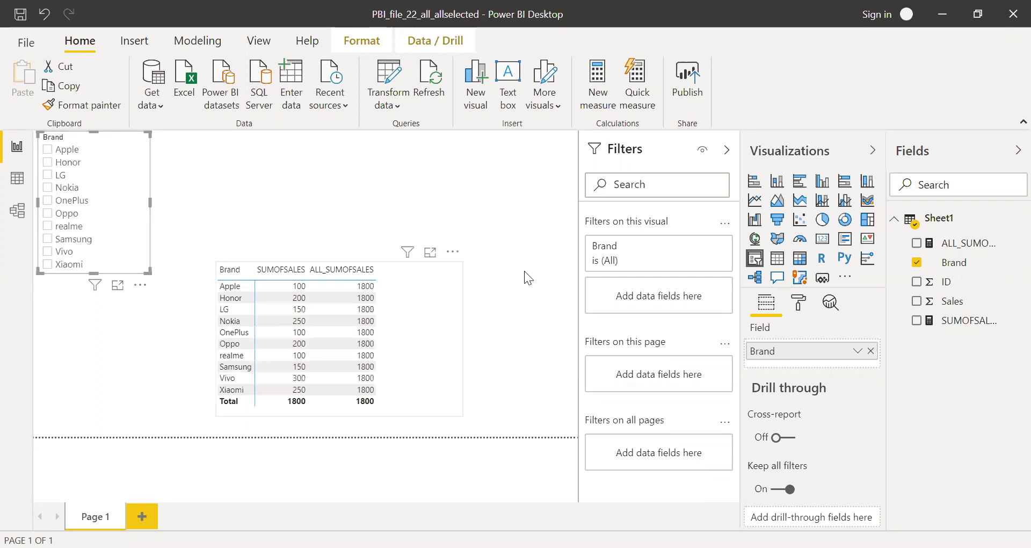
# With the Brand matrix selected, start a new measure named ALLSELECTED with CALCULATE and [SUMOFSALES] as its expression.
pyautogui.click(416, 413)
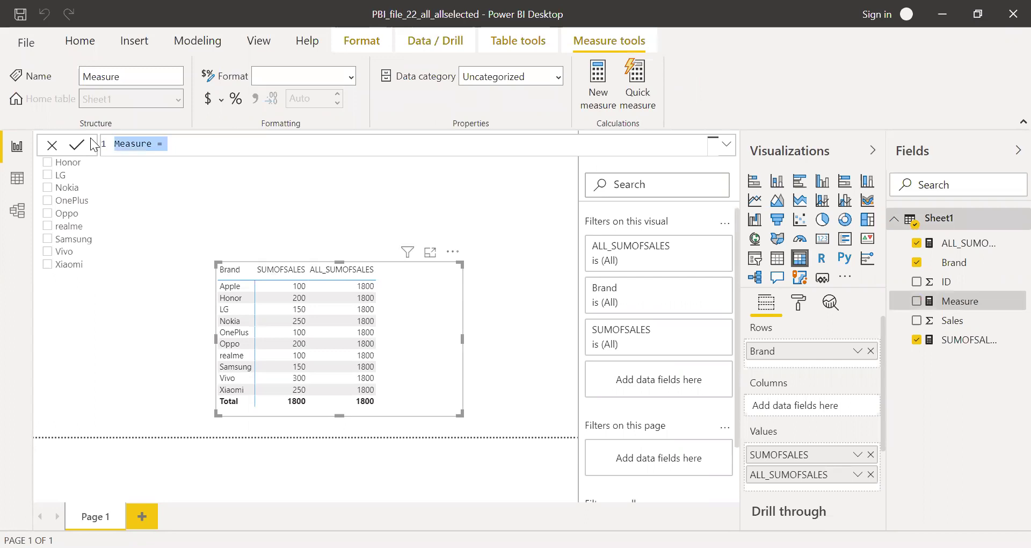
pyautogui.write('sl')
pyautogui.press('BackSpace')
pyautogui.press('BackSpace')
pyautogui.write('AL')
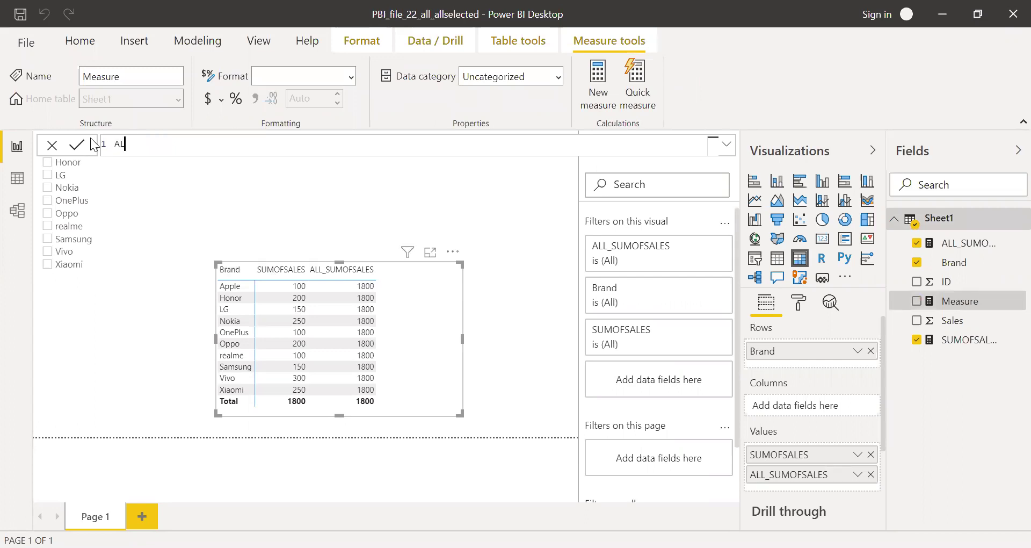
pyautogui.write('LSELECTED = CALCULATE(')
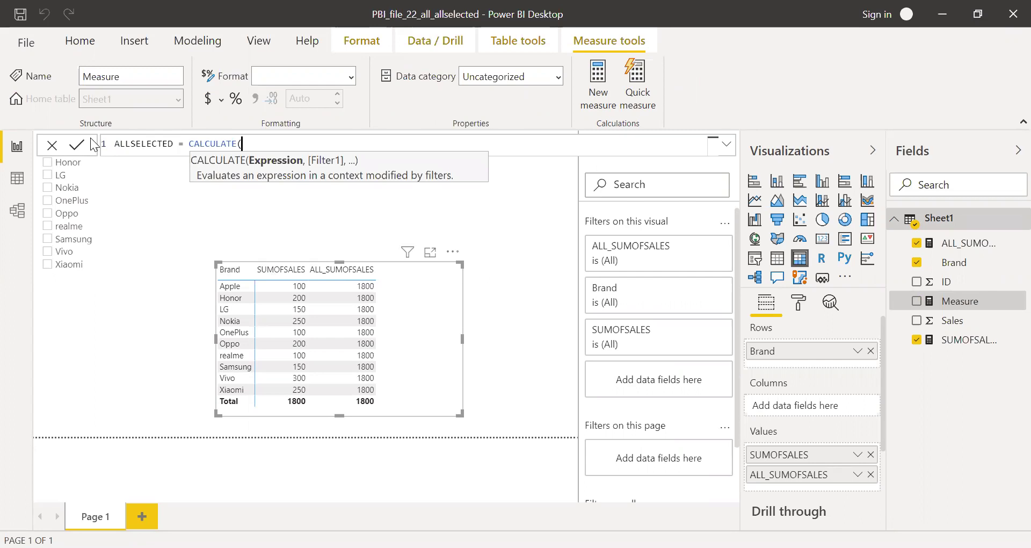
pyautogui.write('sum')
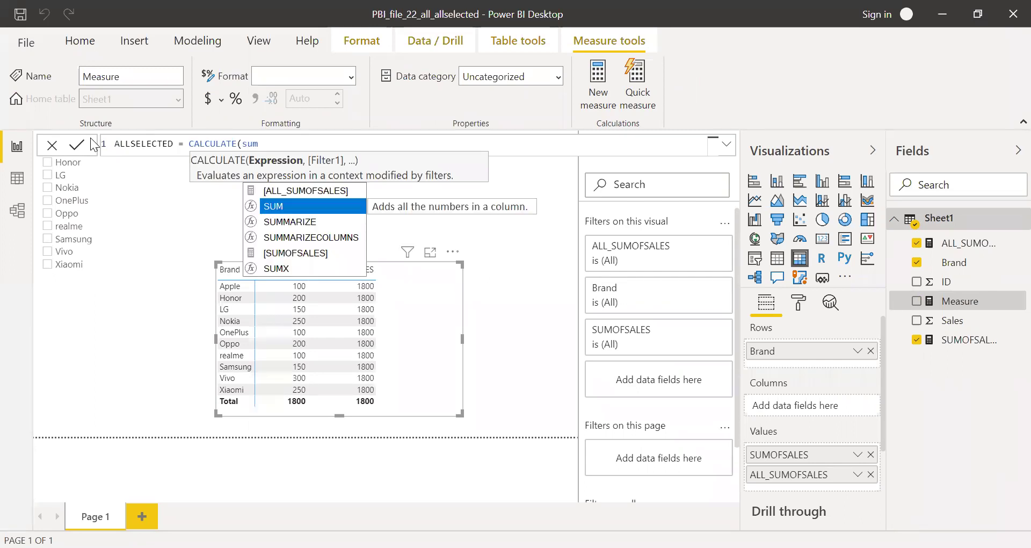
pyautogui.press('Down')
pyautogui.press('Down')
pyautogui.press('Down')
pyautogui.press('Tab')
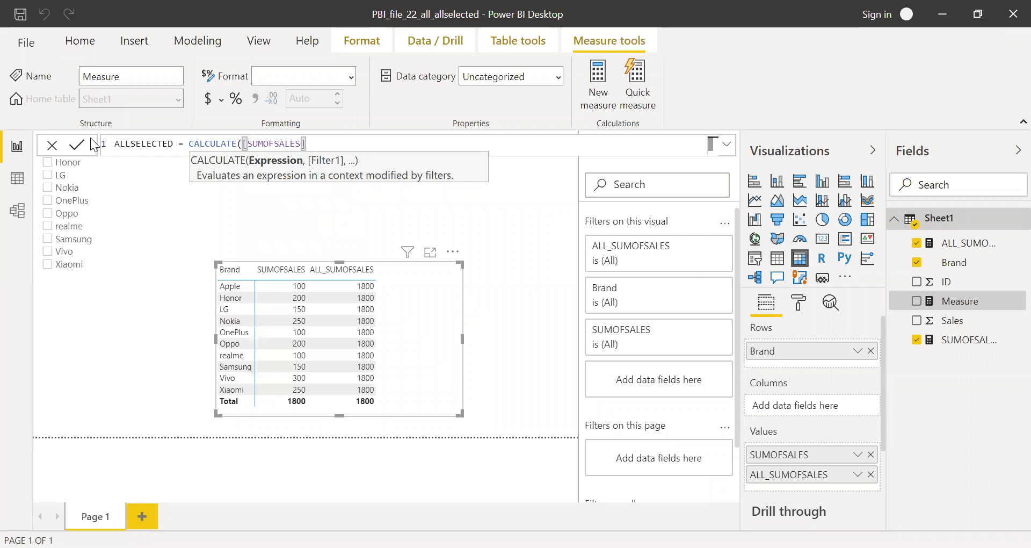
# Complete the ALLSELECTED measure with the filter ALLSELECTED(Sheet1[Brand]) and add it to the Brand matrix's values.
pyautogui.write(',a')
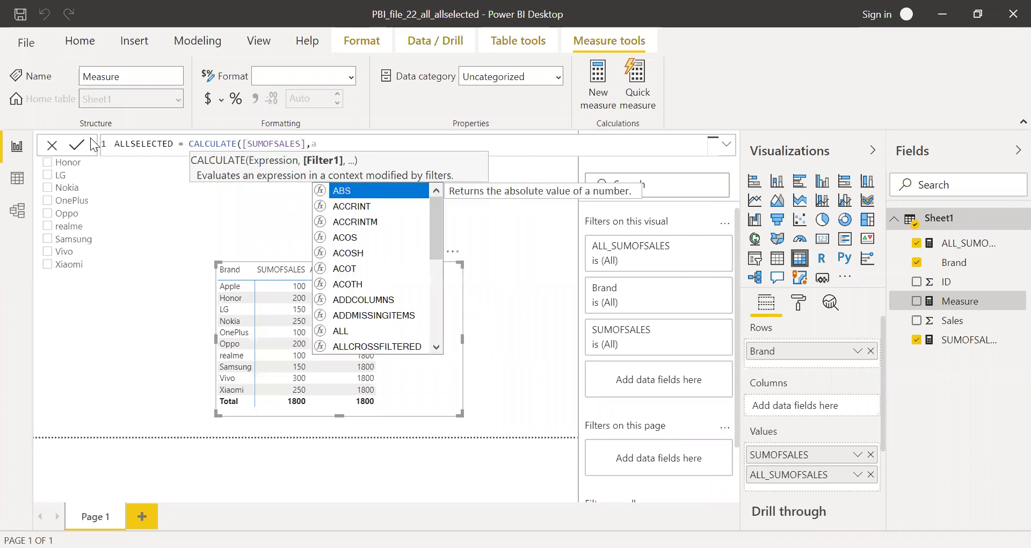
pyautogui.write('lls')
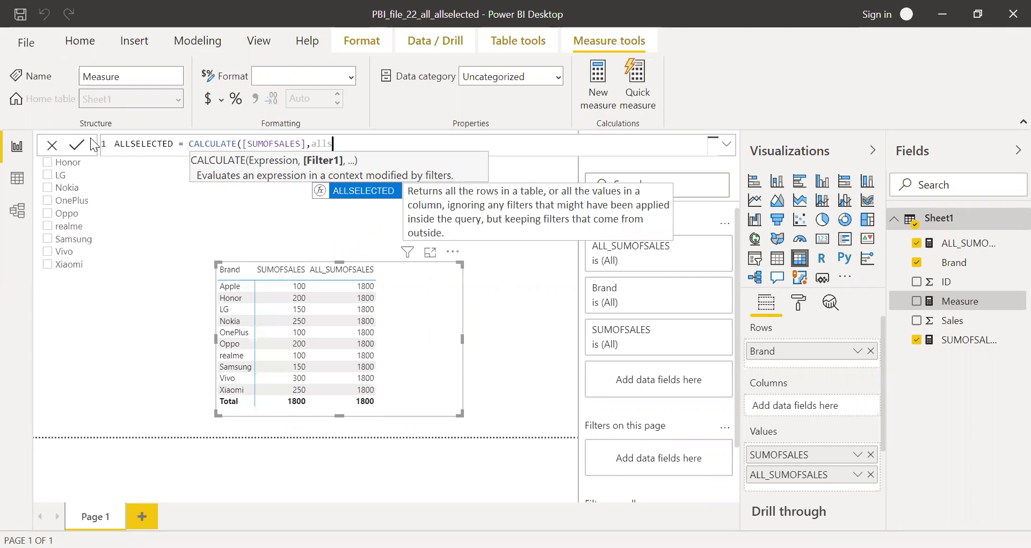
pyautogui.press('Tab')
pyautogui.press('Down')
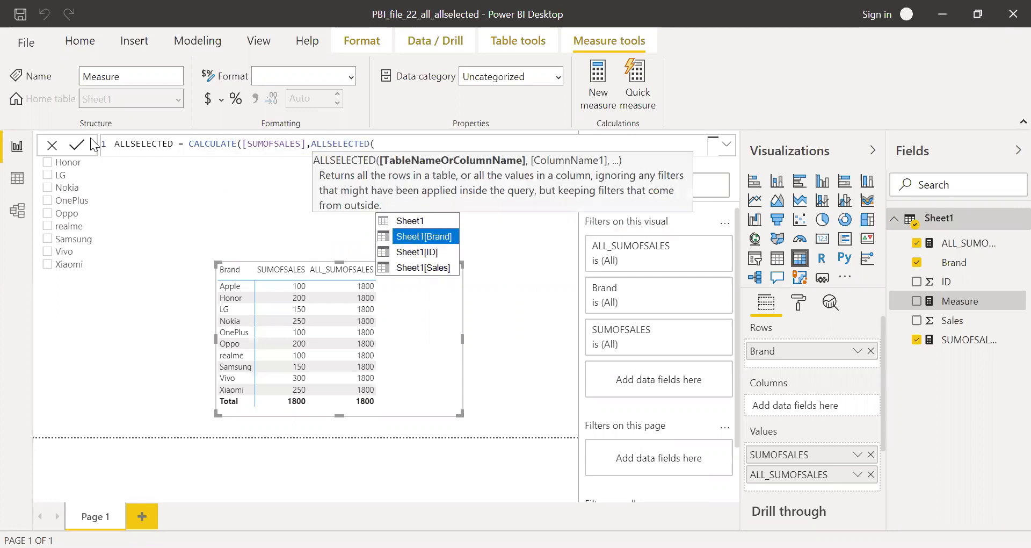
pyautogui.press('Tab')
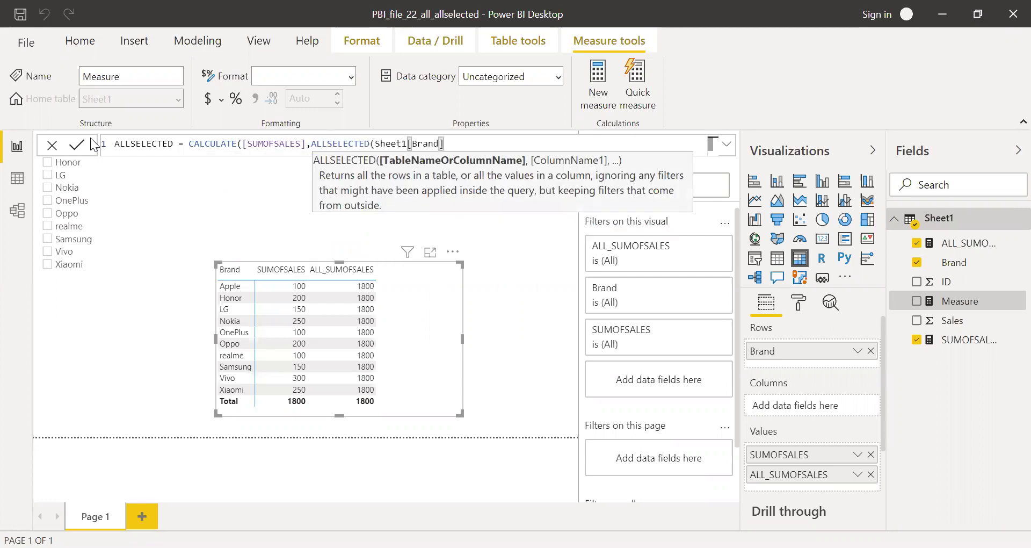
pyautogui.write(')')
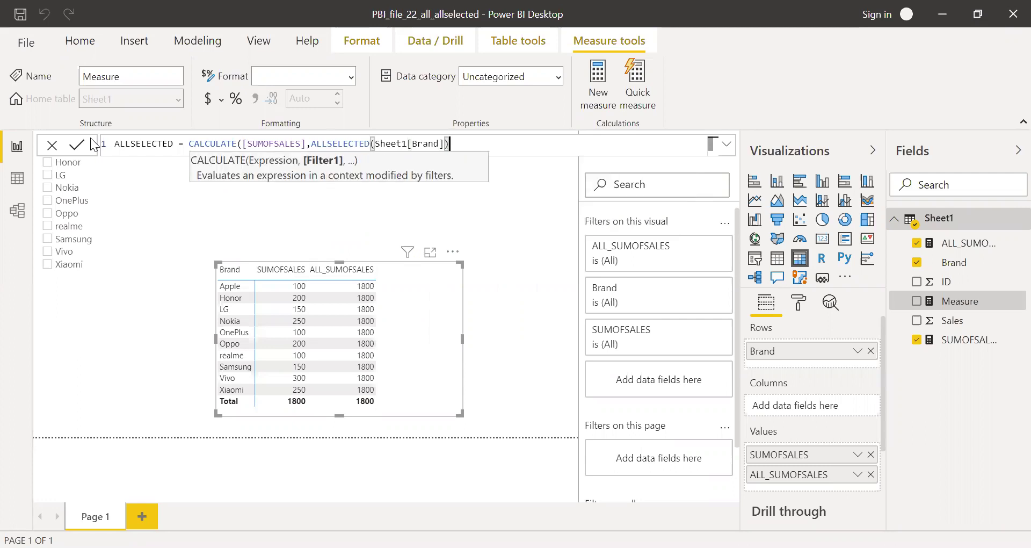
pyautogui.write(')')
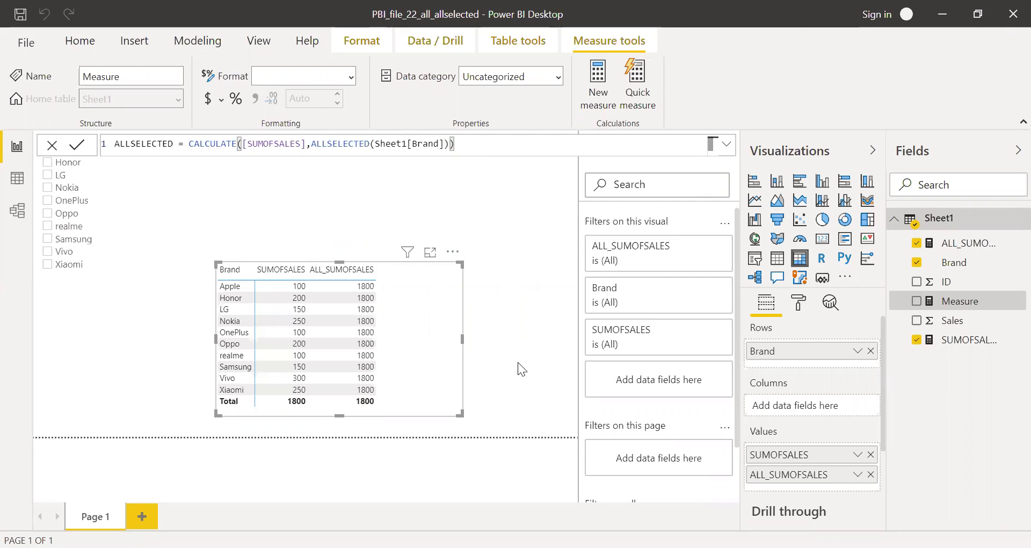
pyautogui.press('Return')
pyautogui.moveTo(943, 267); pyautogui.dragTo(806, 483)
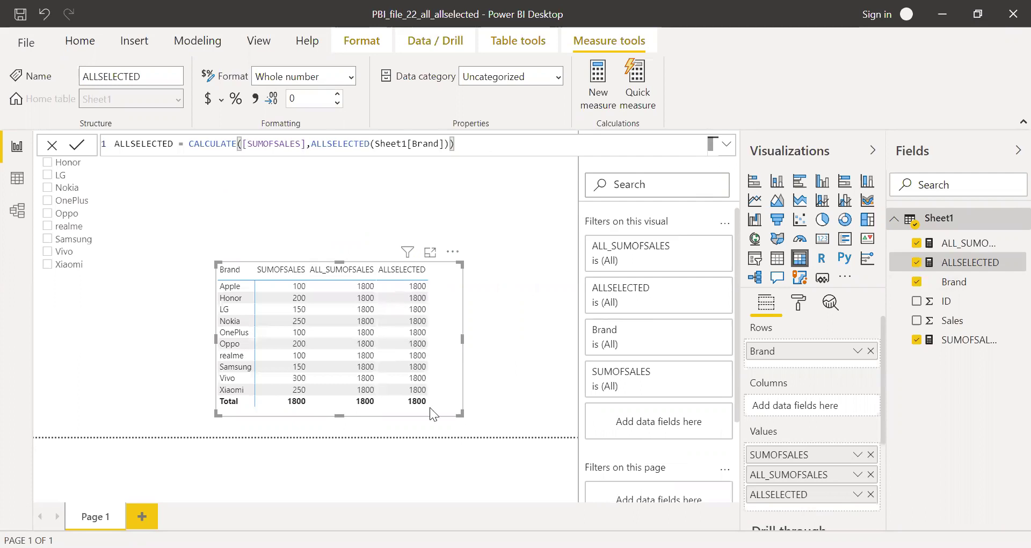
# Filter the matrix to Apple, Honor and LG together with the Brand slicer.
pyautogui.click(413, 402)
pyautogui.click(49, 157)
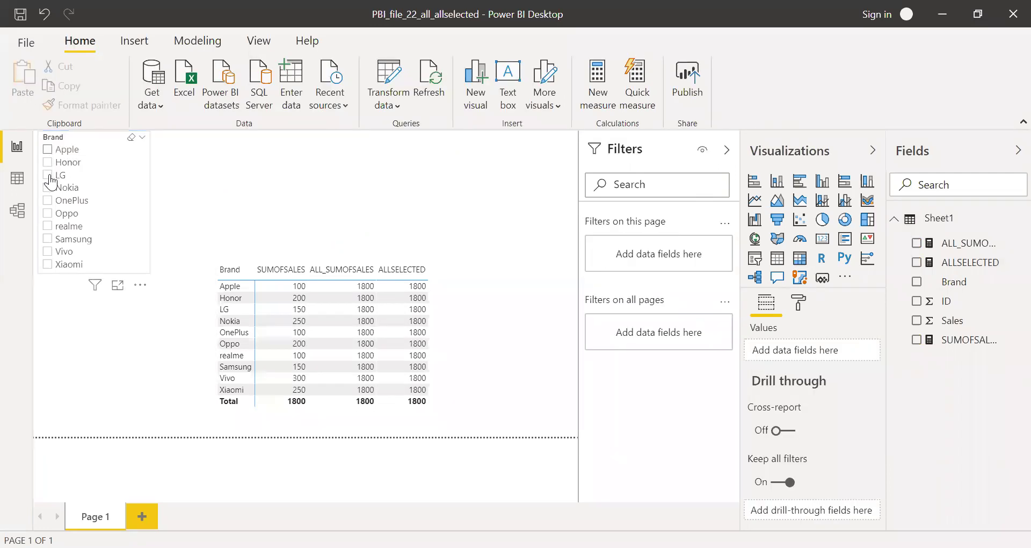
pyautogui.click(47, 150)
pyautogui.keyDown('ctrl'); pyautogui.click(47, 162); pyautogui.keyUp('ctrl')
pyautogui.keyDown('ctrl'); pyautogui.click(49, 176); pyautogui.keyUp('ctrl')
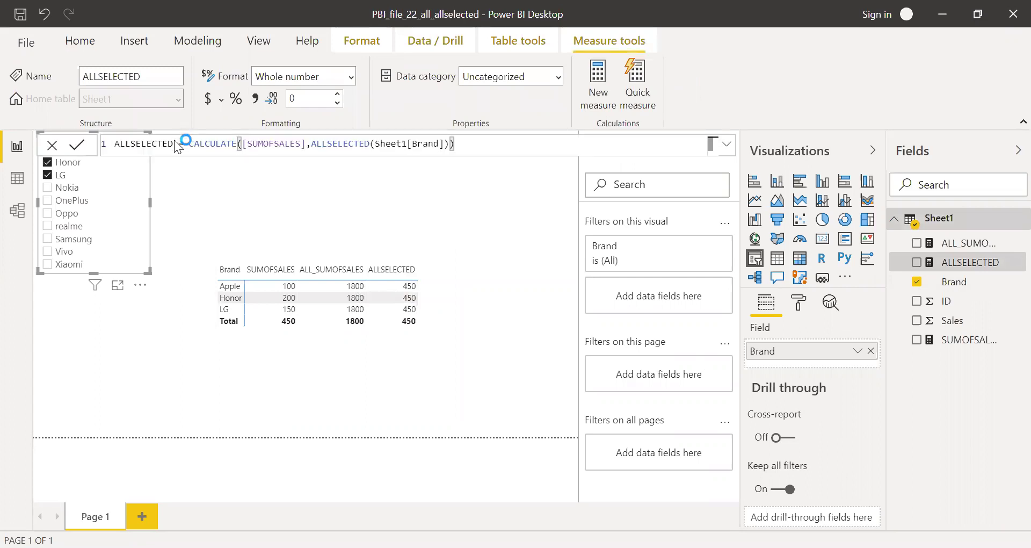
# Rename the ALLSELECTED measure as ALLSELECTED_SUMOFSALES in its formula.
pyautogui.press('Home')
pyautogui.hotkey('ctrl', 'Right')
pyautogui.write('_')
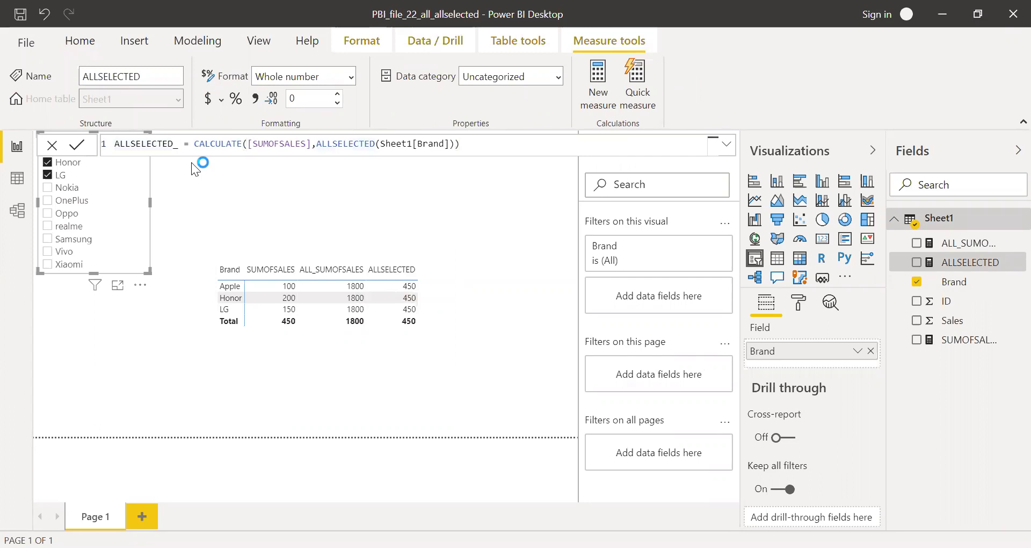
pyautogui.write('SUMOFSALES')
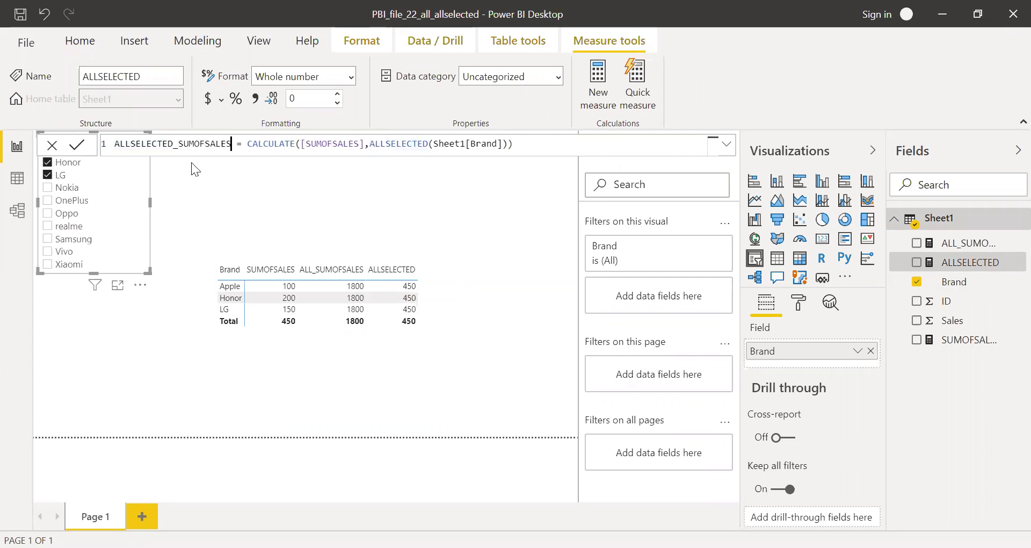
pyautogui.press('Return')
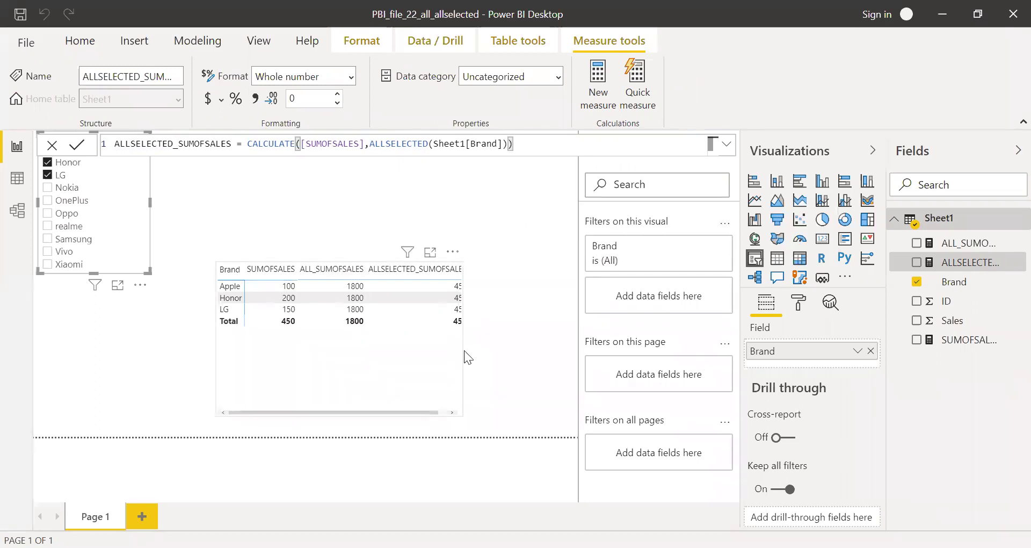
# Widen and reposition the Brand matrix so that all three measure columns fit, and deselect it.
pyautogui.click(524, 340)
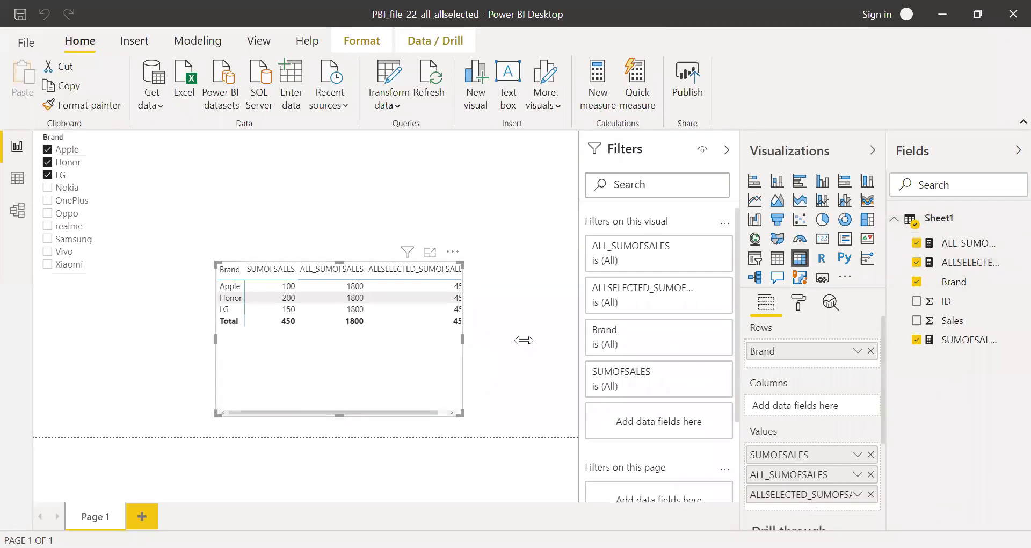
pyautogui.moveTo(163, 372); pyautogui.dragTo(146, 371)
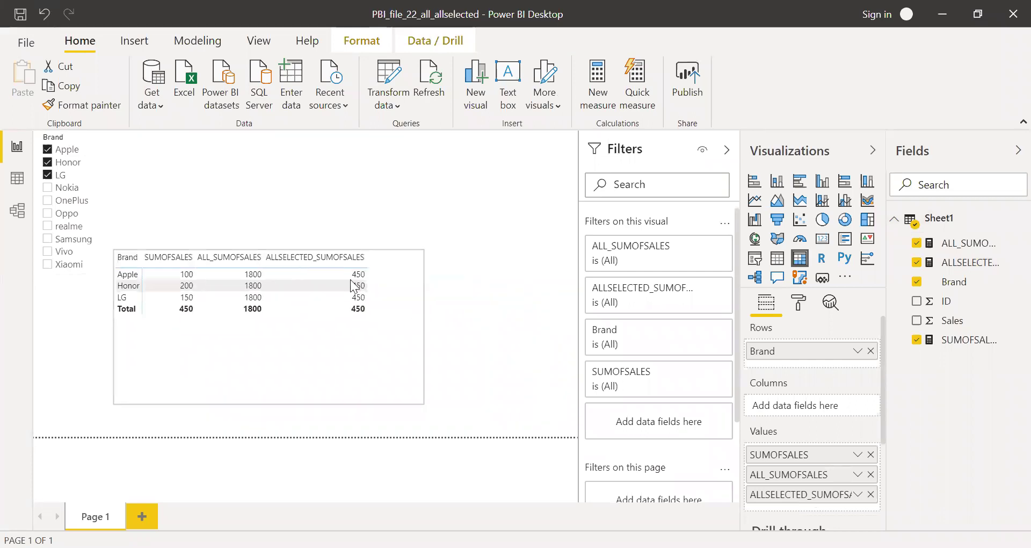
pyautogui.click(601, 100)
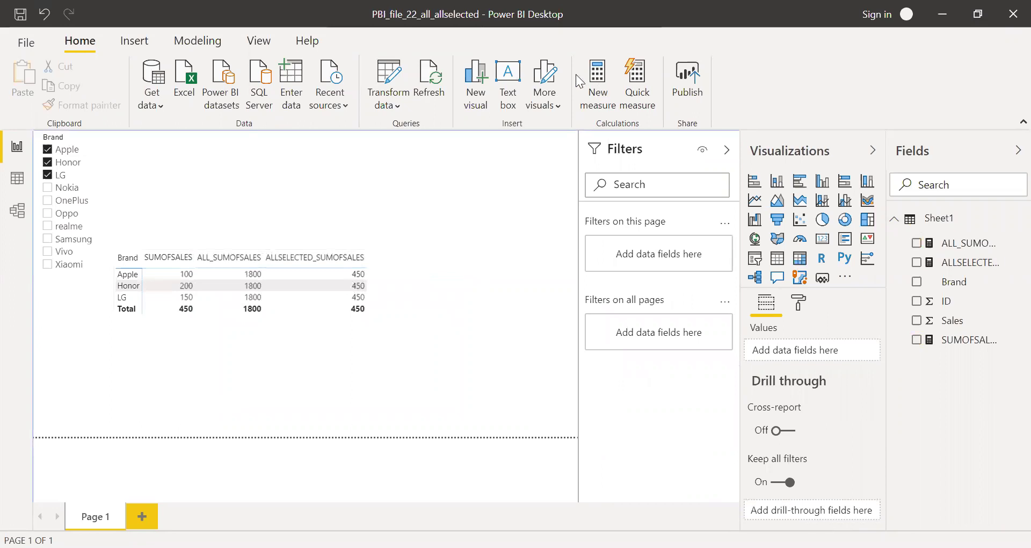
# Create a measure named % OF ALL and begin its formula with [SUMOFSALES] as the numerator of a division.
pyautogui.click(603, 98)
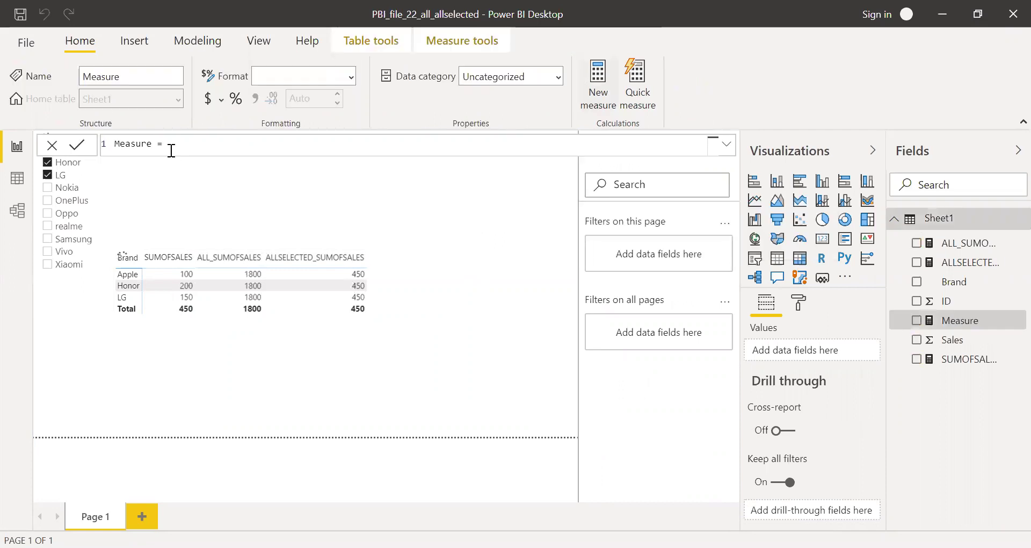
pyautogui.write('%')
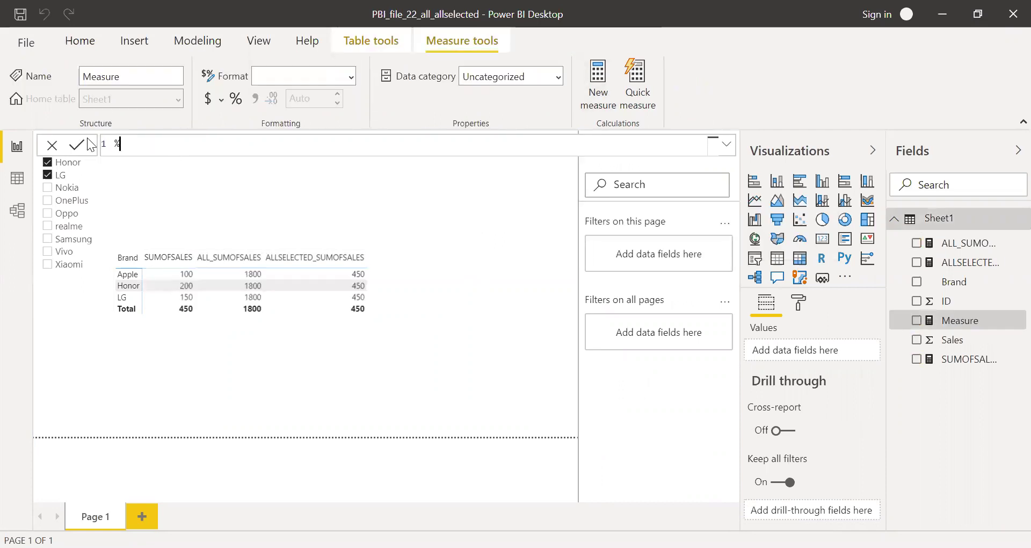
pyautogui.write(' OF ALL = SUM')
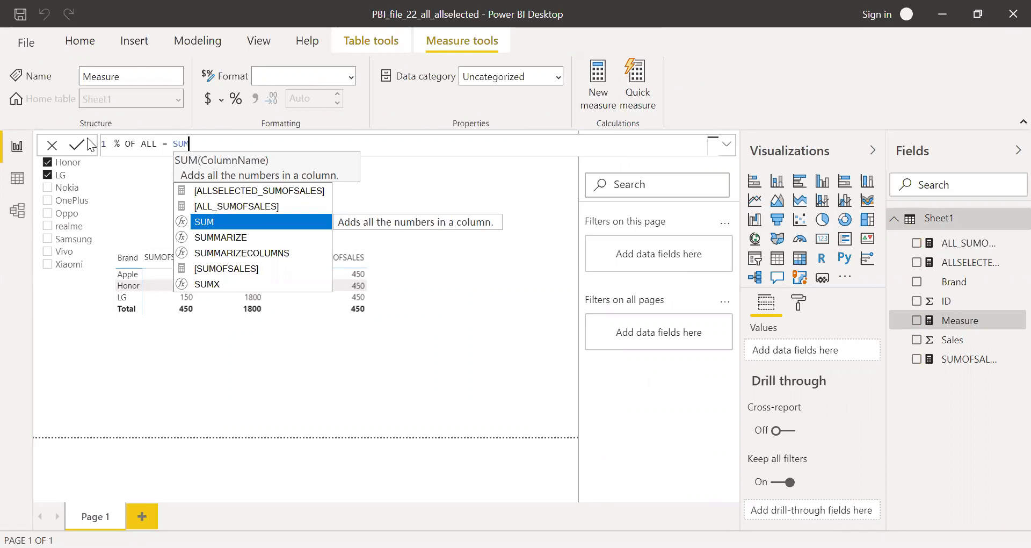
pyautogui.press('Up')
pyautogui.press('Down')
pyautogui.press('Down')
pyautogui.press('Down')
pyautogui.press('Down')
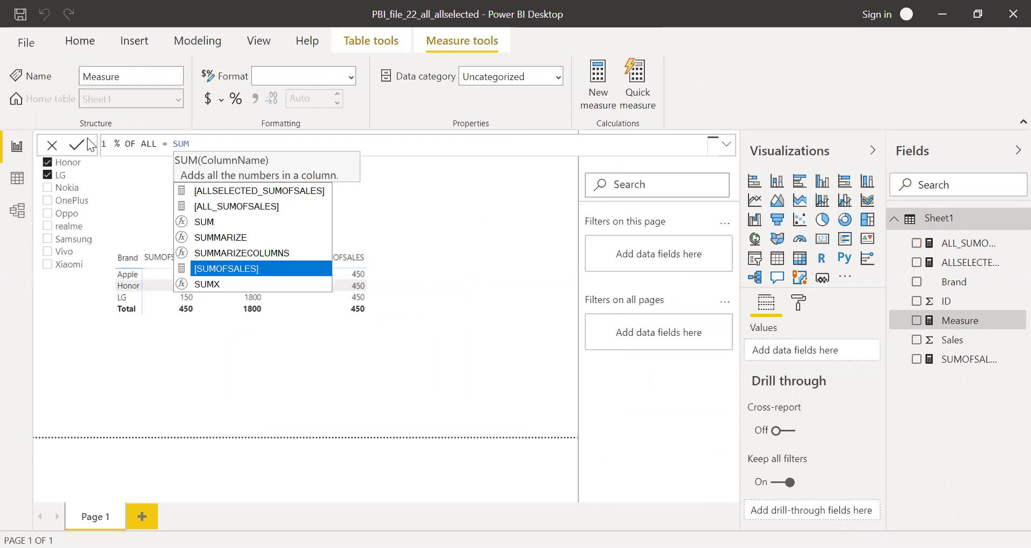
pyautogui.press('Tab')
pyautogui.write('/')
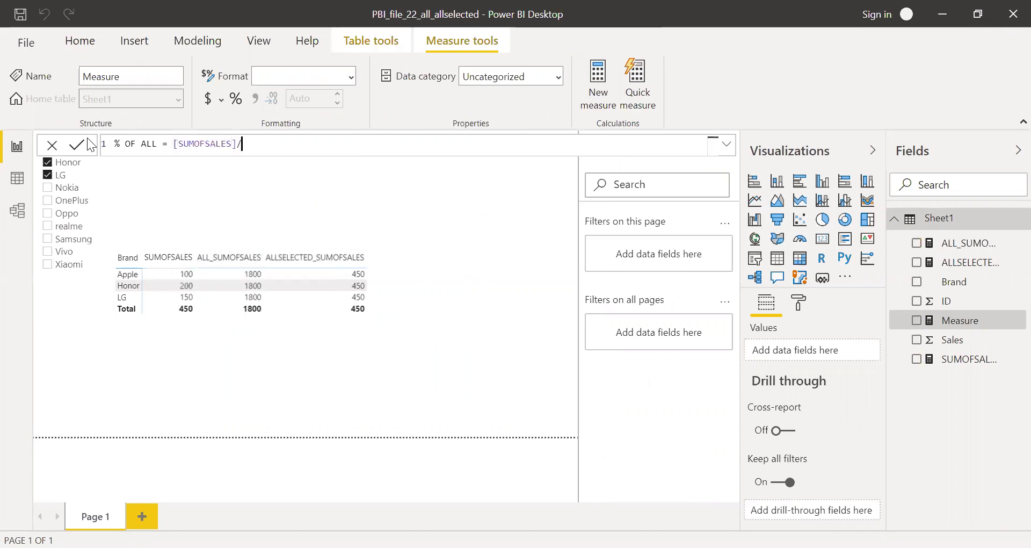
# Complete the % OF ALL formula with [ALL_SUMOFSALES] as the divisor and commit the measure.
pyautogui.write('ALL')
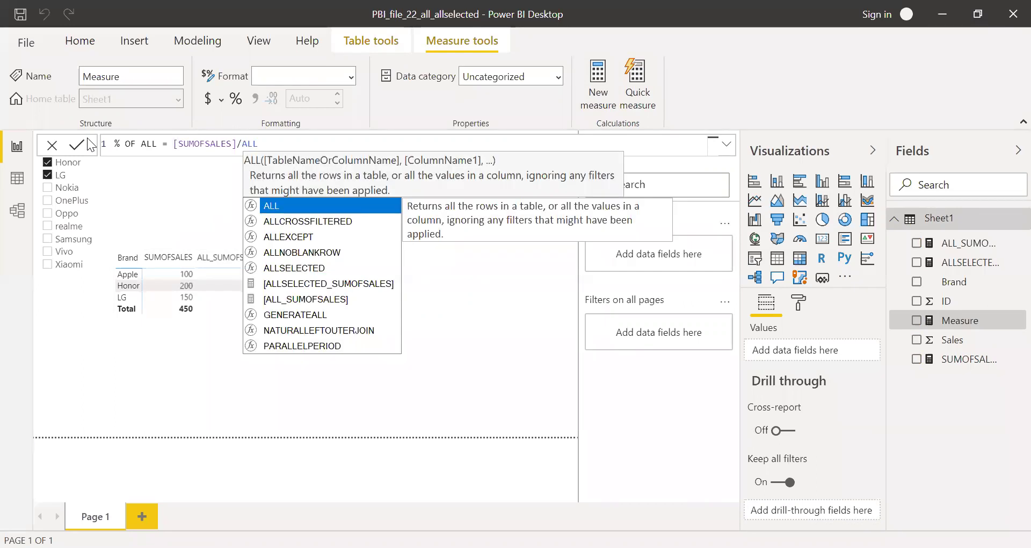
pyautogui.press('Down')
pyautogui.press('Down')
pyautogui.press('Down')
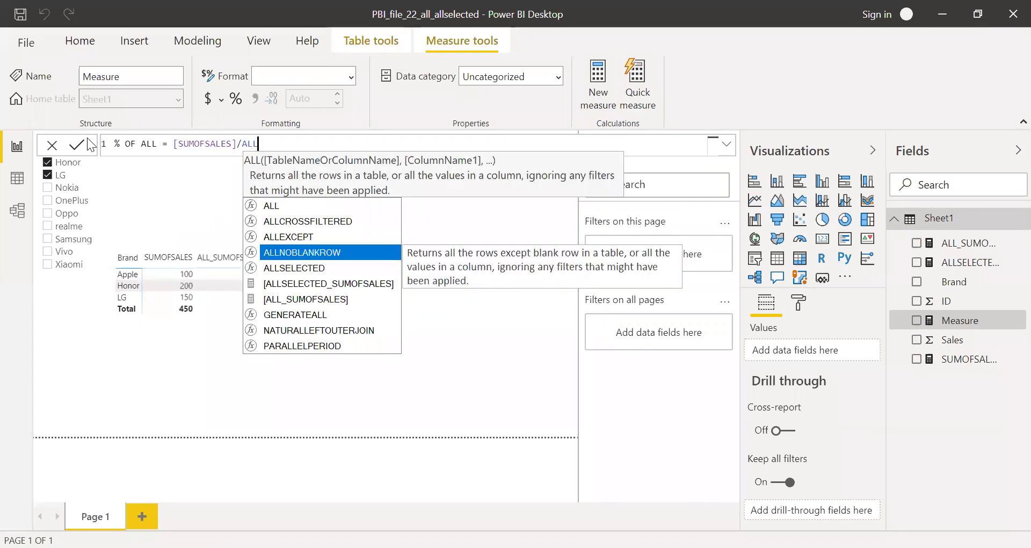
pyautogui.press('Down')
pyautogui.press('Down')
pyautogui.press('Down')
pyautogui.press('Tab')
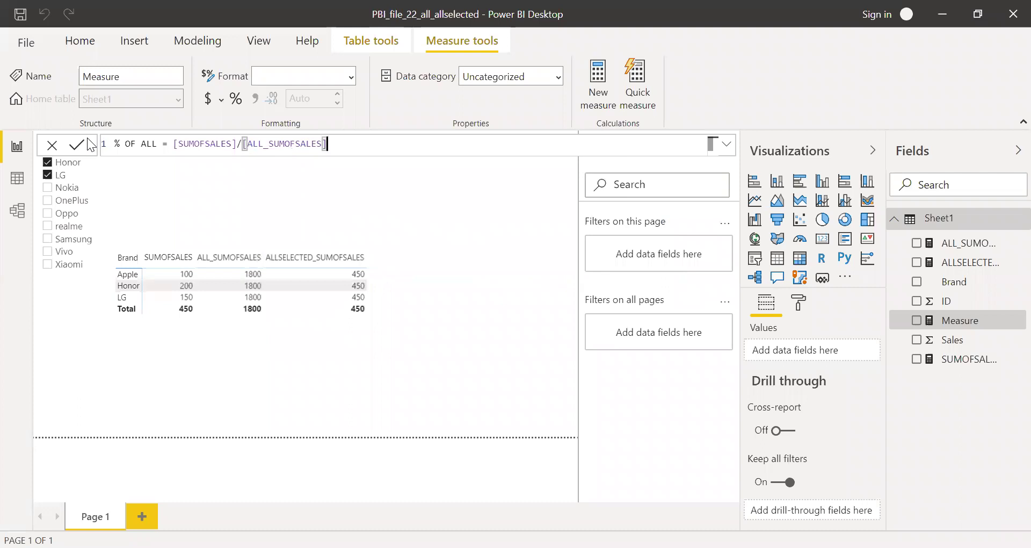
pyautogui.click(89, 142)
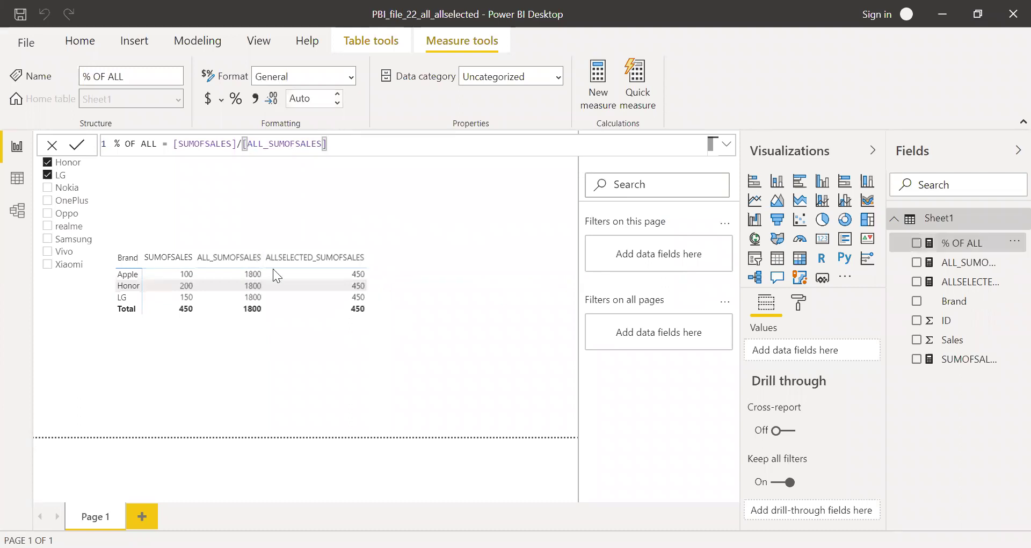
# Widen the Brand matrix and add the % OF ALL measure to its values, formatted as a percentage.
pyautogui.moveTo(89, 398); pyautogui.dragTo(89, 397)
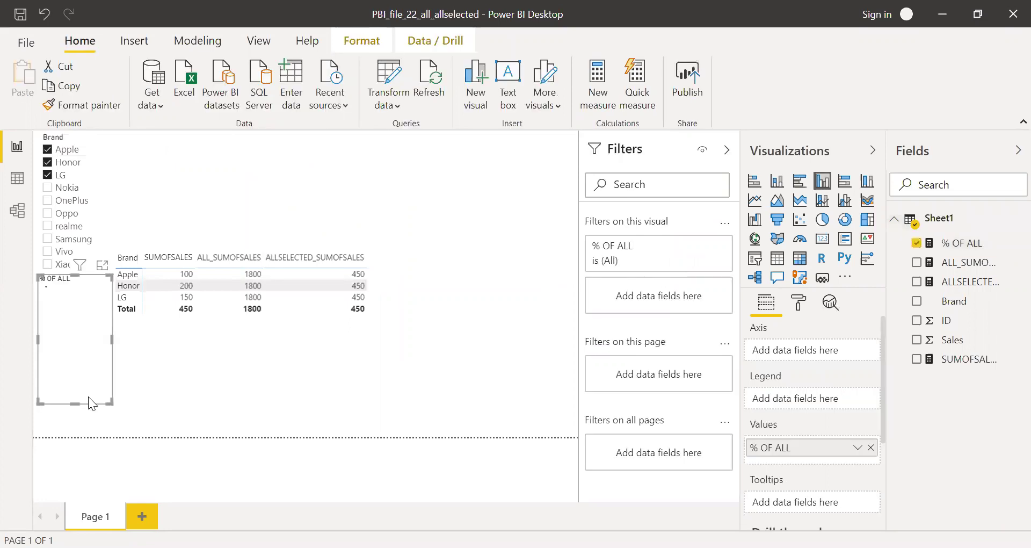
pyautogui.press('Delete')
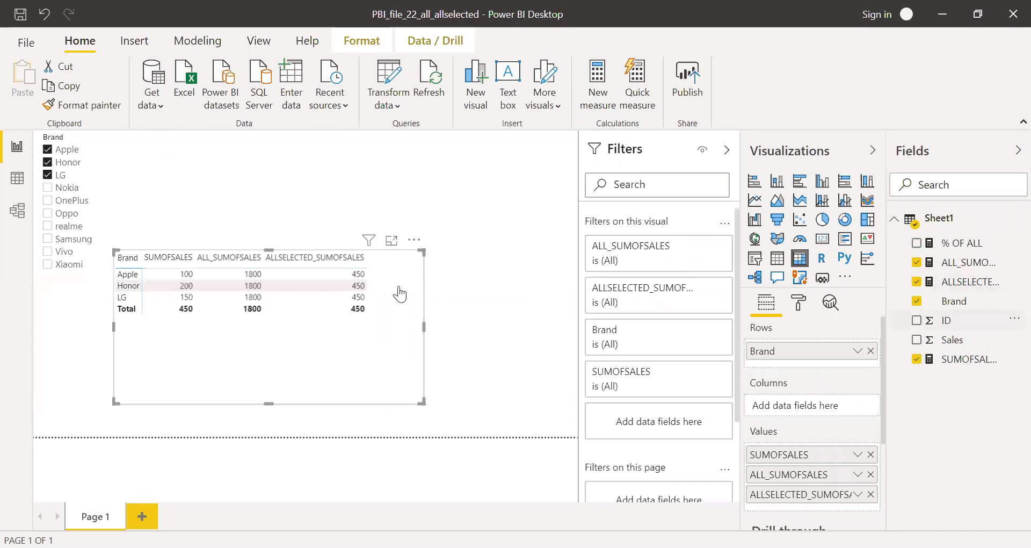
pyautogui.moveTo(400, 294); pyautogui.dragTo(482, 327)
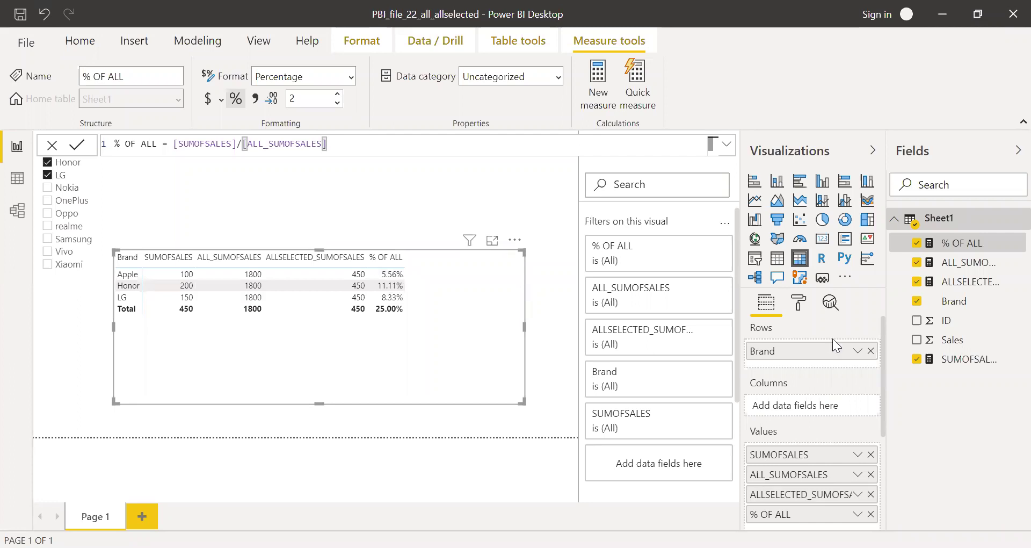
# Create a measure named % OF ALL SELECTED and reference [ALLSELECTED_SUMOFSALES] in its formula.
pyautogui.click(603, 98)
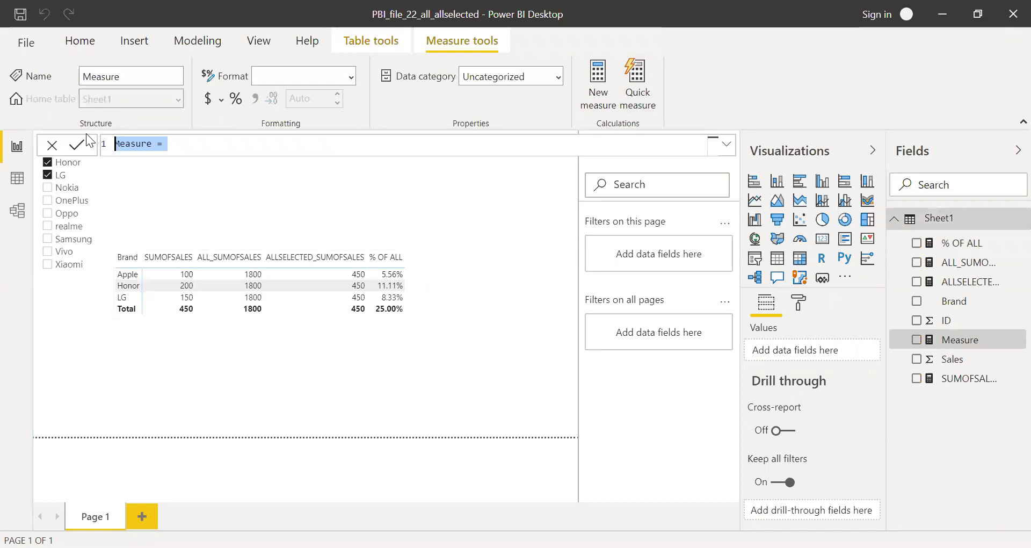
pyautogui.write('% OF ALL SELECTED = ALL')
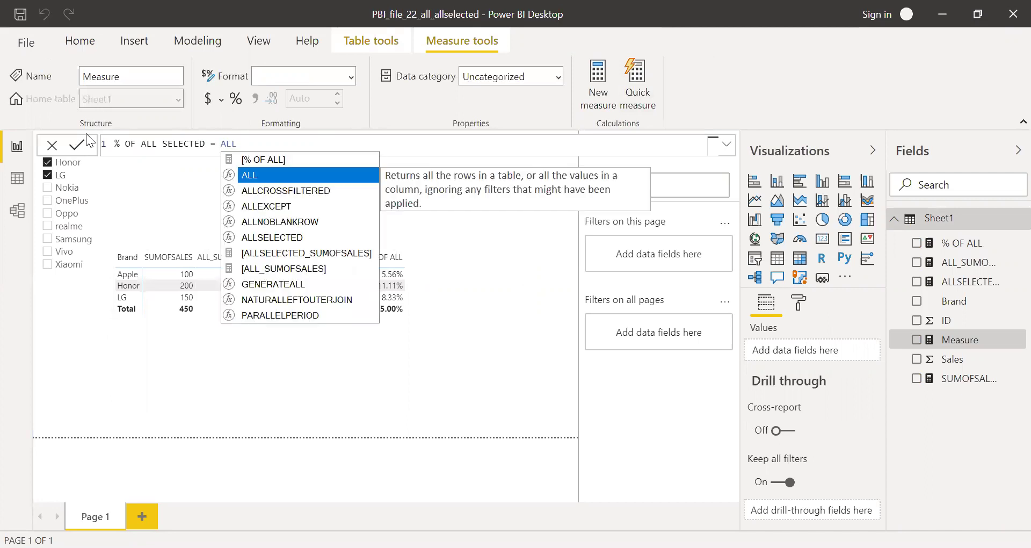
pyautogui.press('Down')
pyautogui.press('Down')
pyautogui.press('Down')
pyautogui.press('Down')
pyautogui.press('Down')
pyautogui.press('Tab')
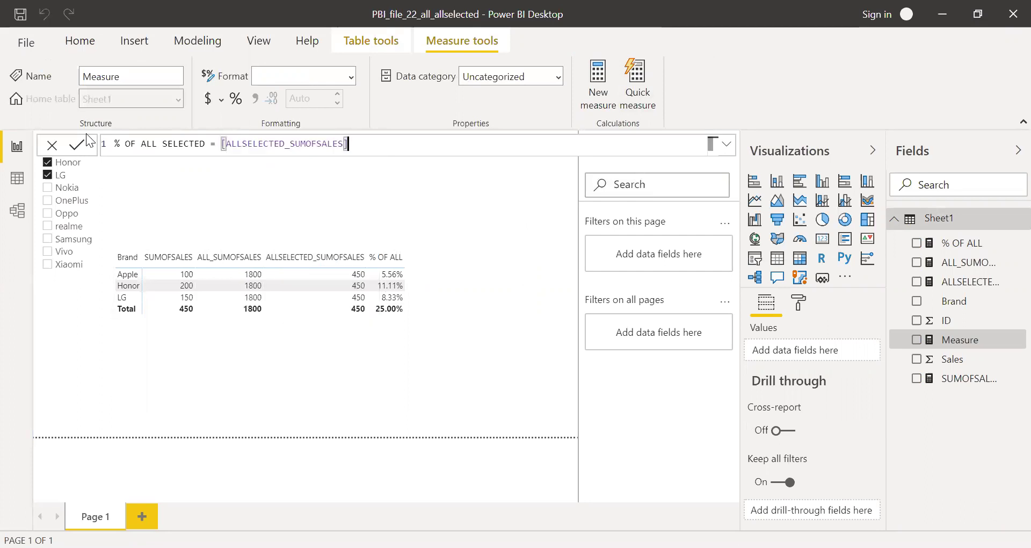
# Insert [SUMOFSALES]/ ahead of [ALLSELECTED_SUMOFSALES] in the % OF ALL SELECTED formula and commit the measure.
pyautogui.write('/')
pyautogui.press('BackSpace')
pyautogui.write('S')
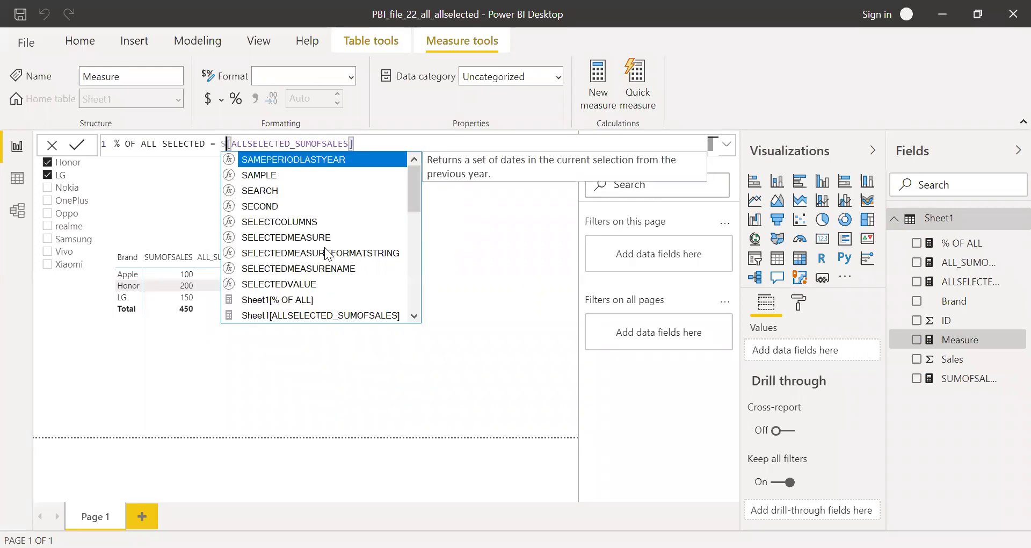
pyautogui.write('UMOF')
pyautogui.press('Tab')
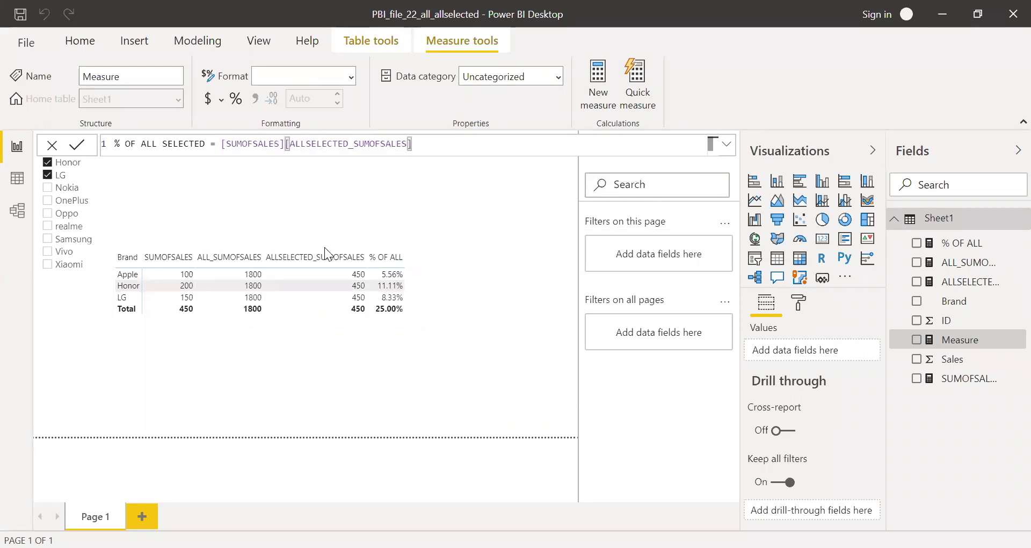
pyautogui.write('/')
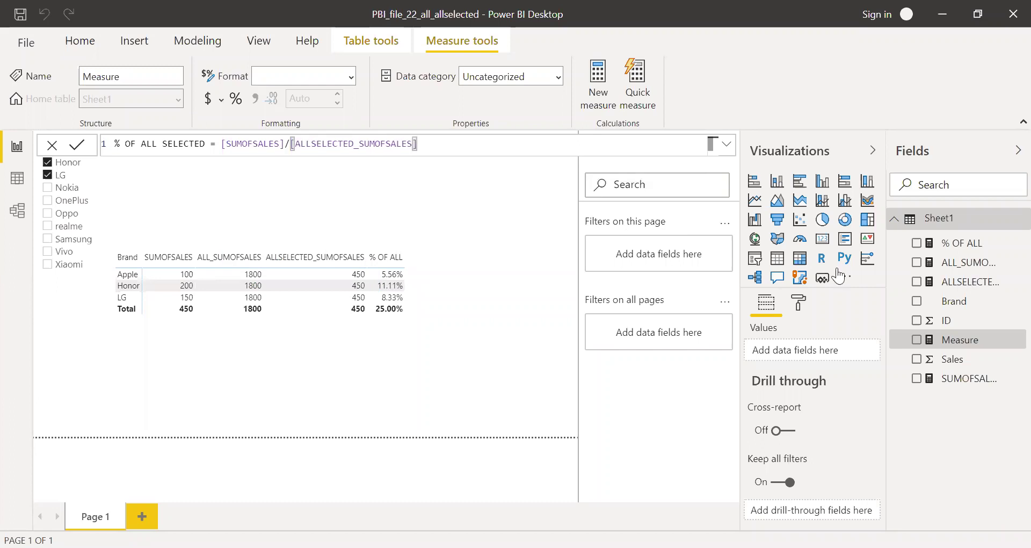
# Add the % OF ALL SELECTED measure to the Brand matrix and format it as a percentage.
pyautogui.click(456, 281)
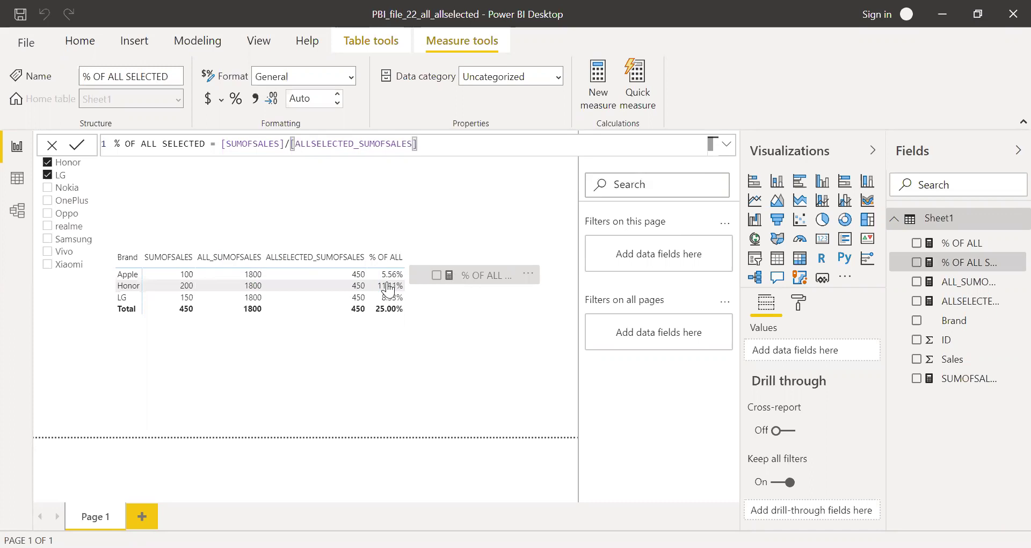
pyautogui.moveTo(387, 282); pyautogui.dragTo(387, 281)
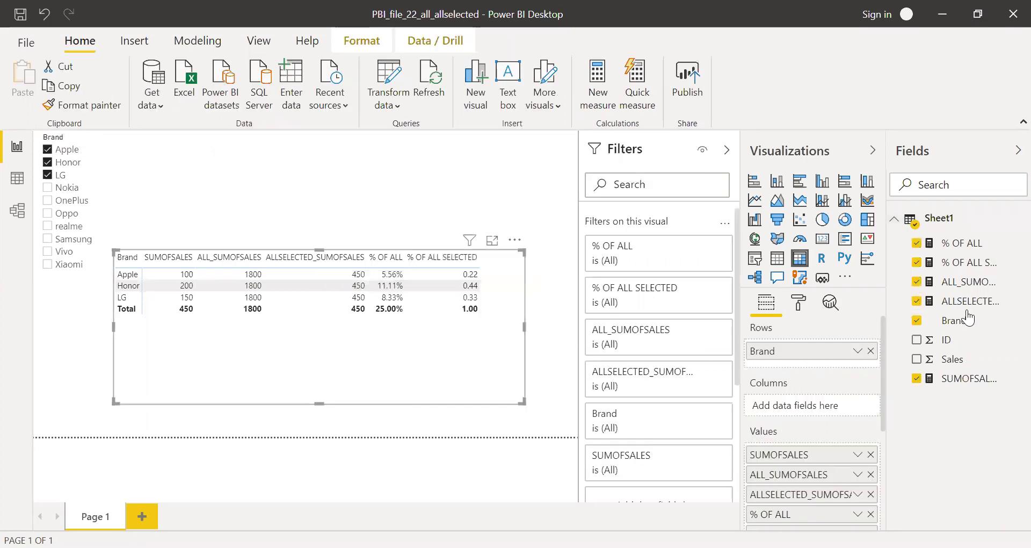
pyautogui.click(981, 263)
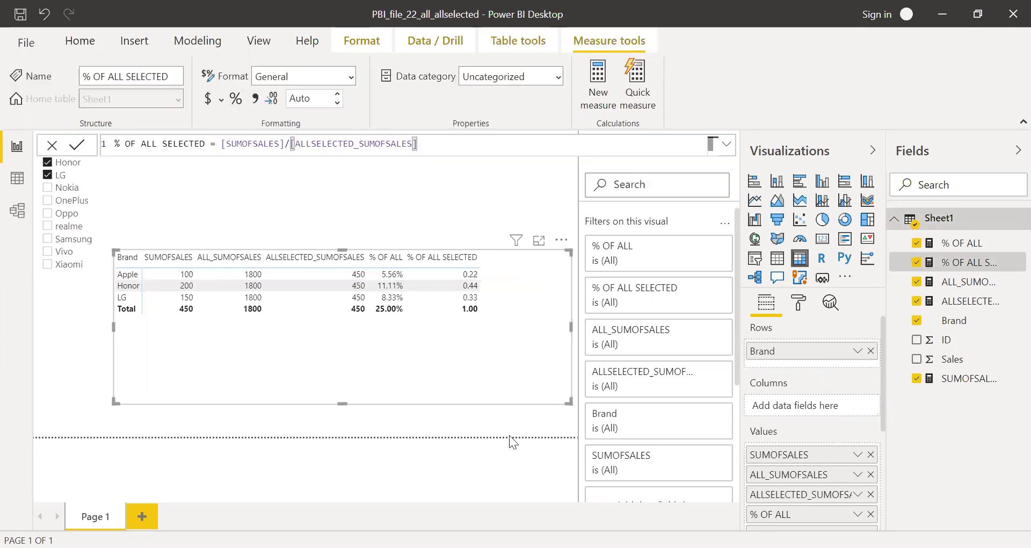
pyautogui.click(236, 99)
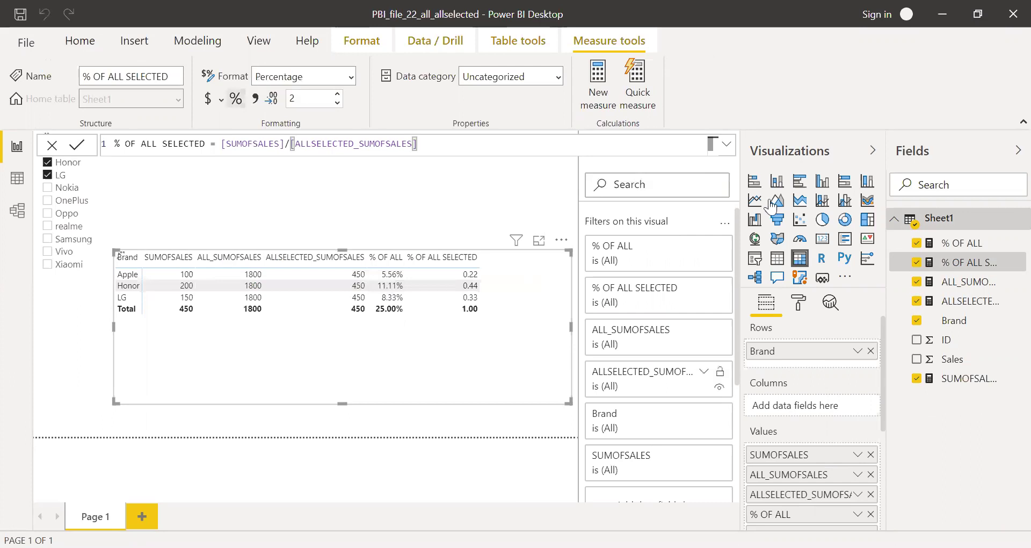
# Collapse the Visualizations and Filters panes to give the report canvas more room.
pyautogui.click(872, 154)
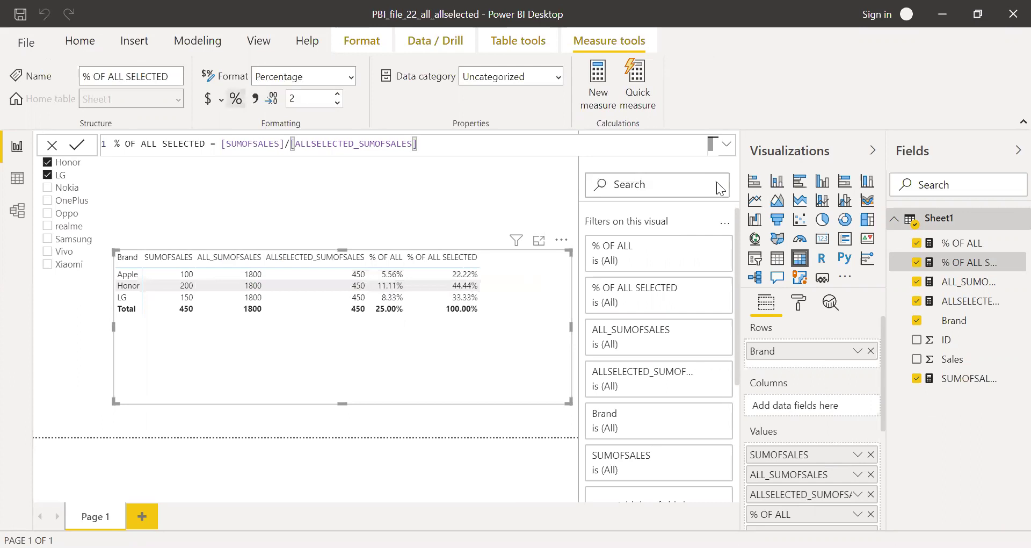
pyautogui.click(596, 373)
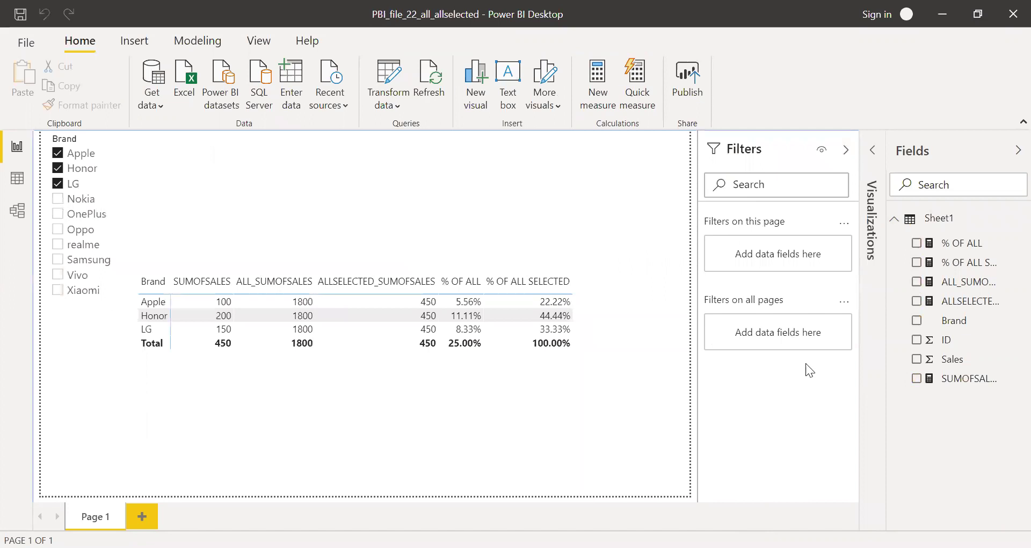
pyautogui.click(846, 149)
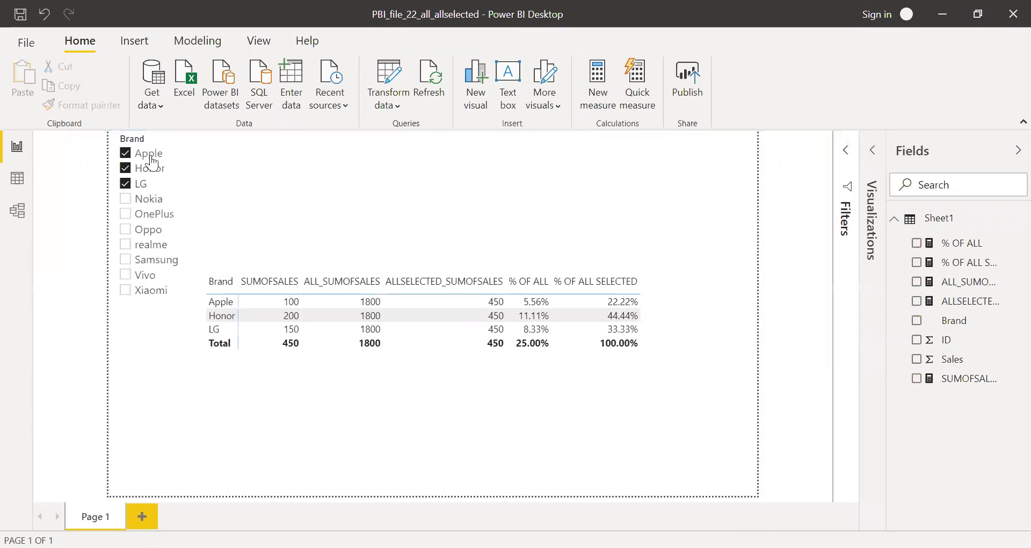
# Compare the % OF ALL and % OF ALL SELECTED columns of the Brand matrix, including their totals.
pyautogui.click(304, 283)
pyautogui.click(528, 285)
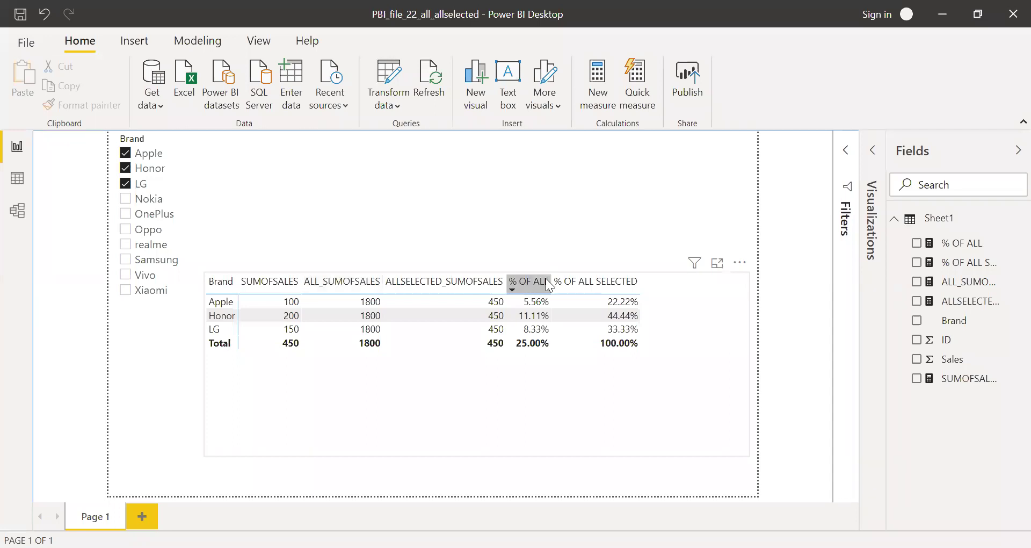
pyautogui.click(336, 328)
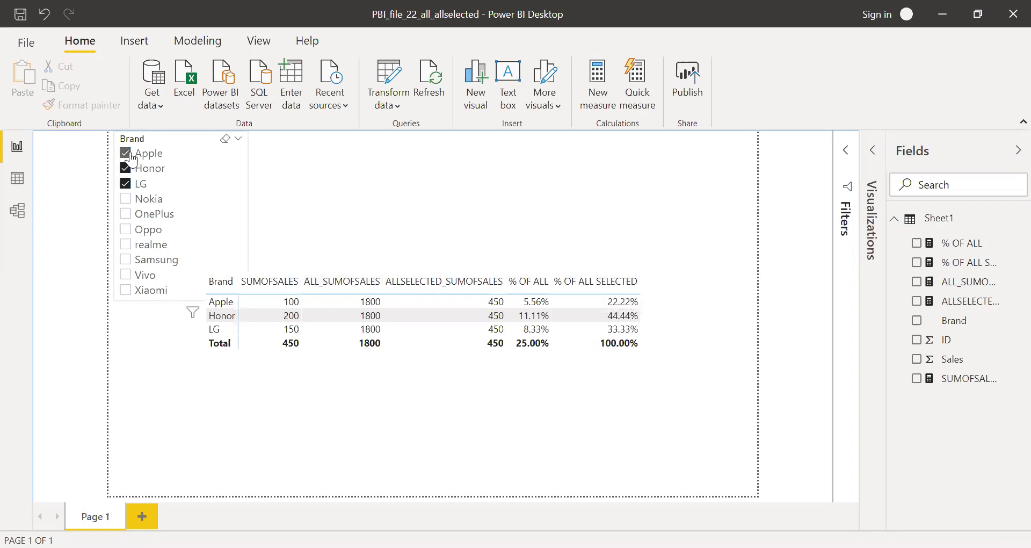
pyautogui.click(614, 344)
pyautogui.click(618, 316)
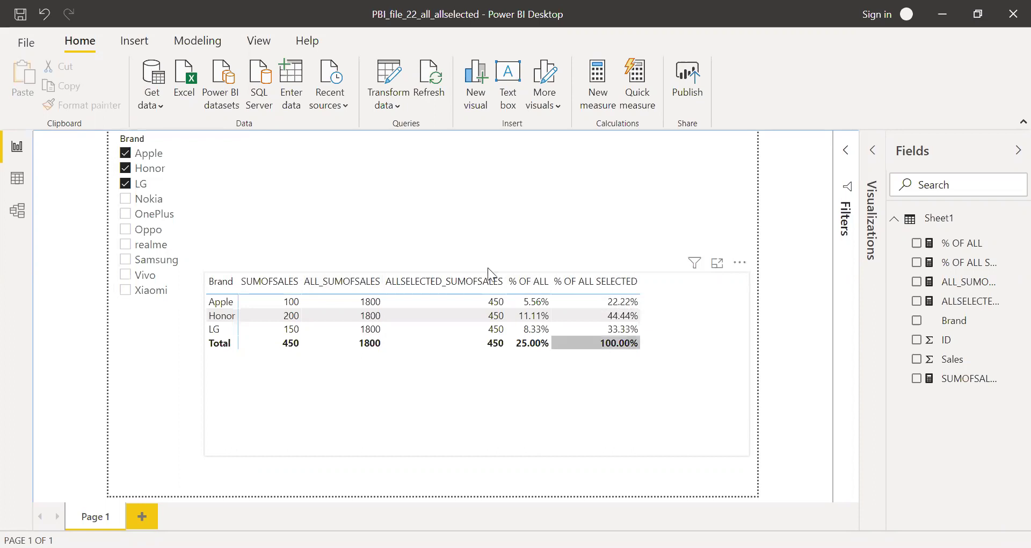
# Add Nokia to the brands selected in the Brand slicer and deselect the slicer.
pyautogui.click(129, 203)
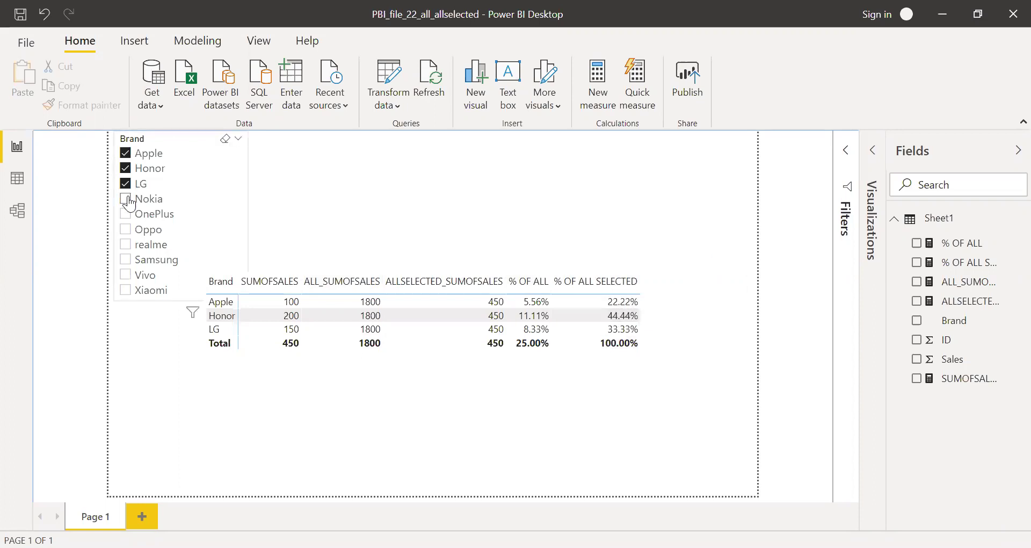
pyautogui.click(625, 318)
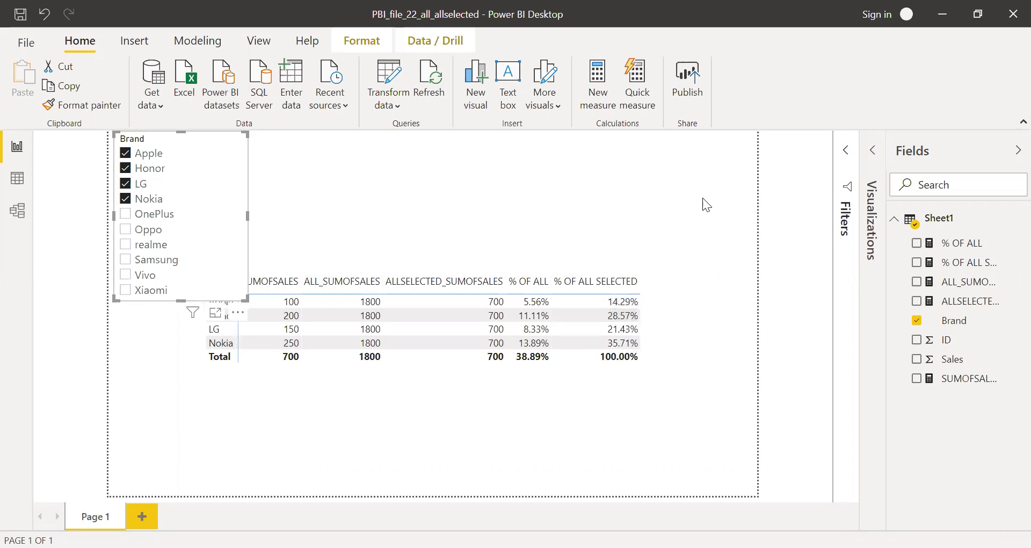
pyautogui.click(702, 197)
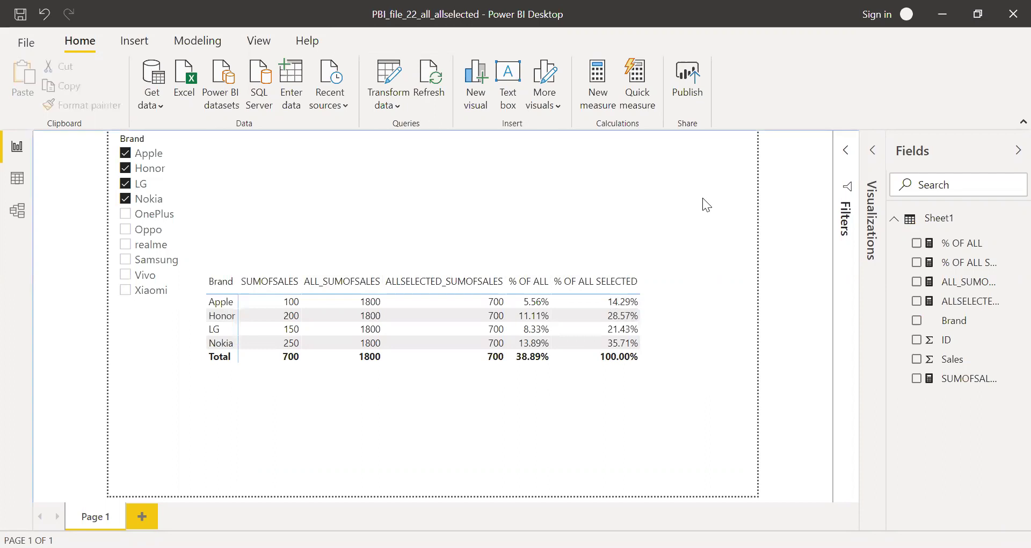